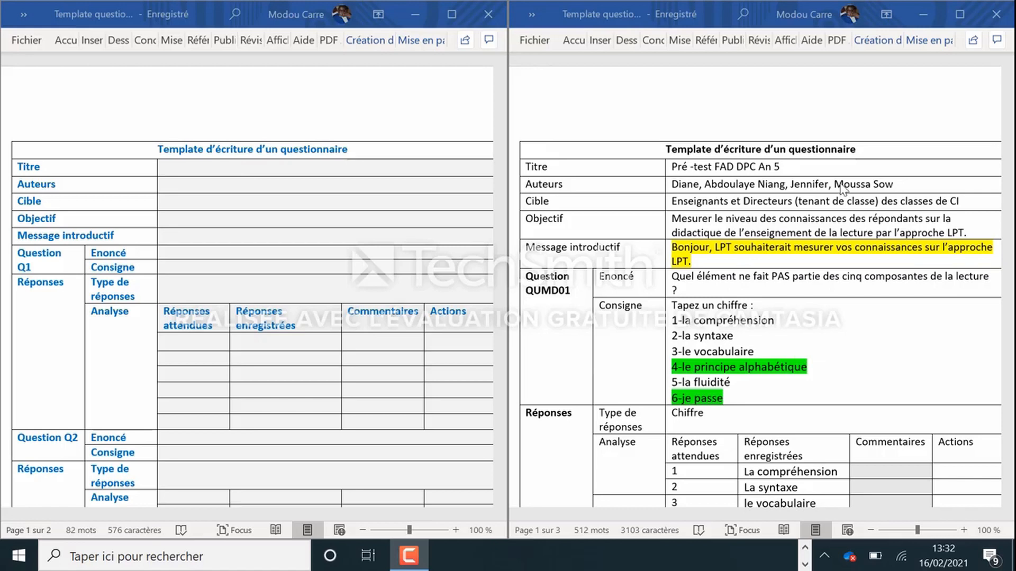
Step: Copy the title "Pré -test FAD DPC An 5" from the completed questionnaire into the blank template's Titre row
click(791, 170)
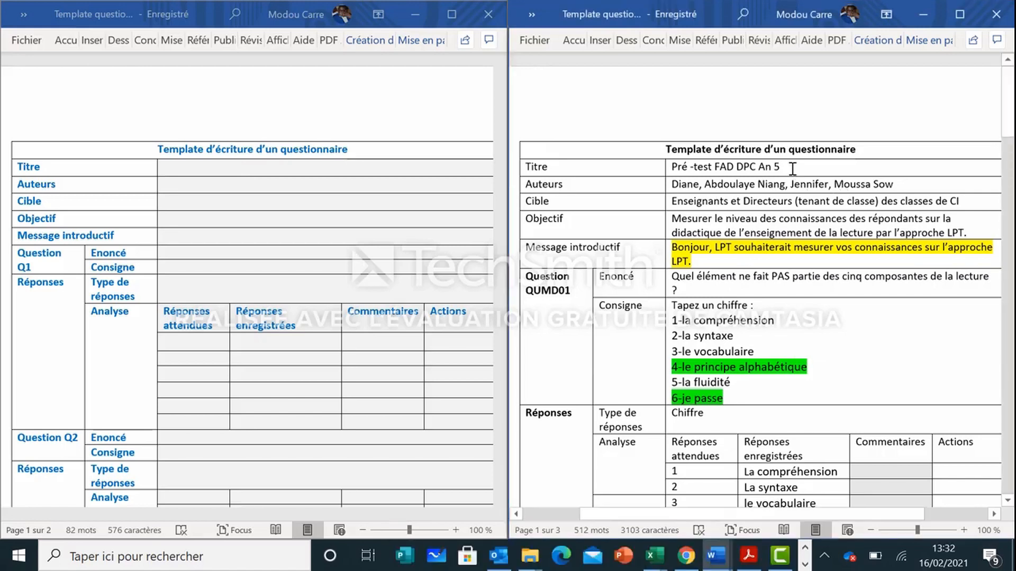
click(681, 168)
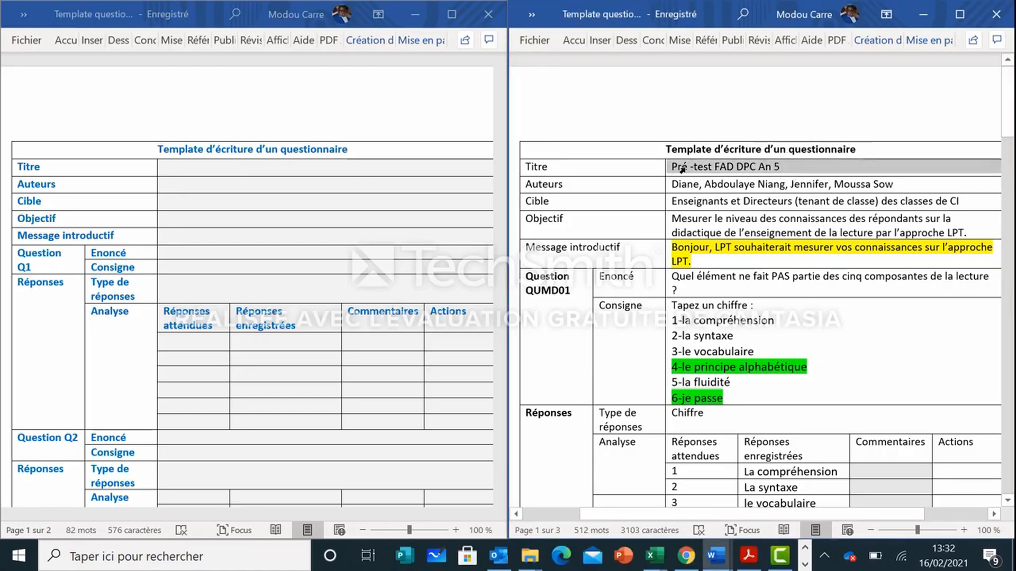
click(688, 168)
right_click(687, 168)
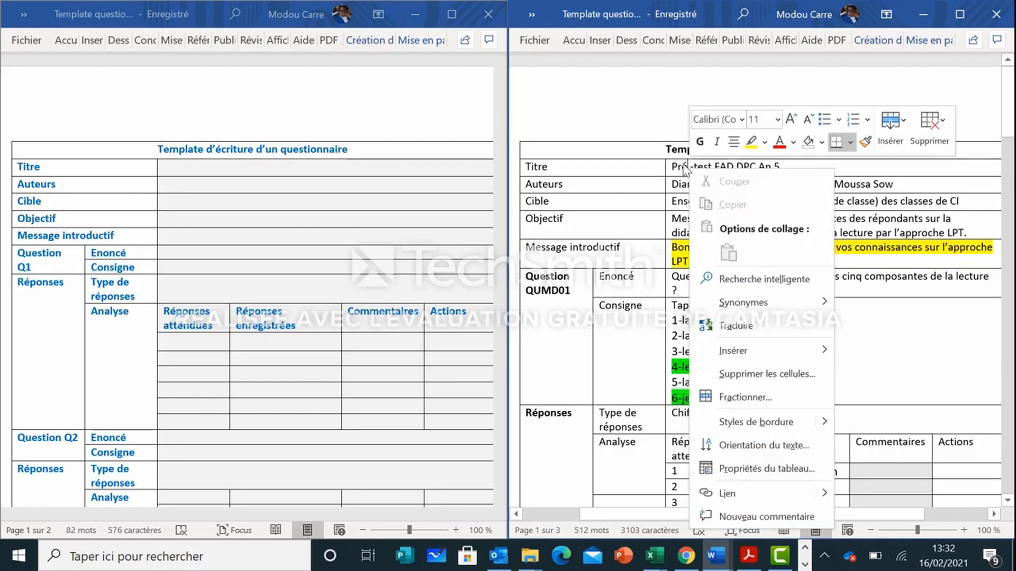
click(849, 169)
triple_click(746, 168)
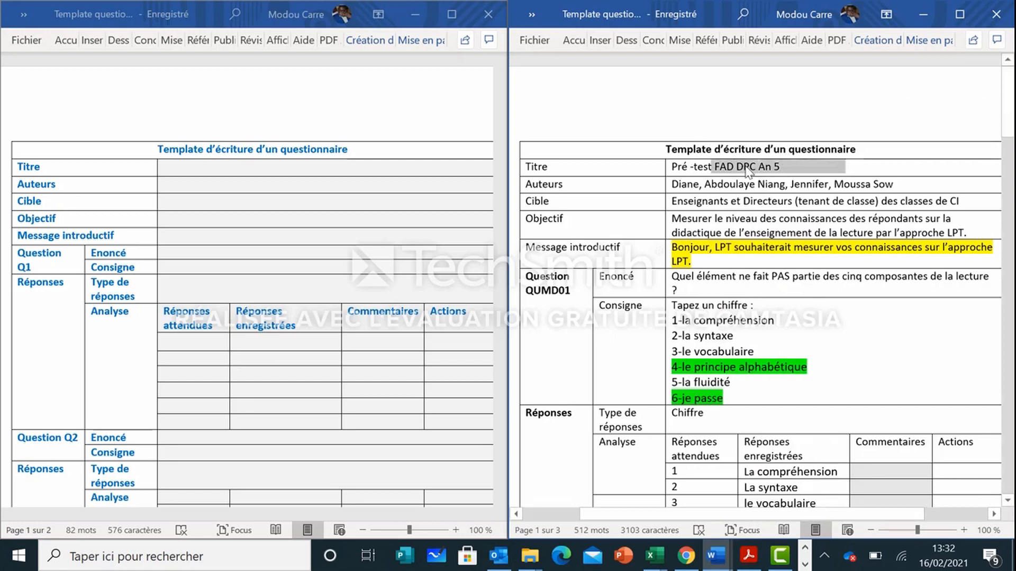
right_click(747, 171)
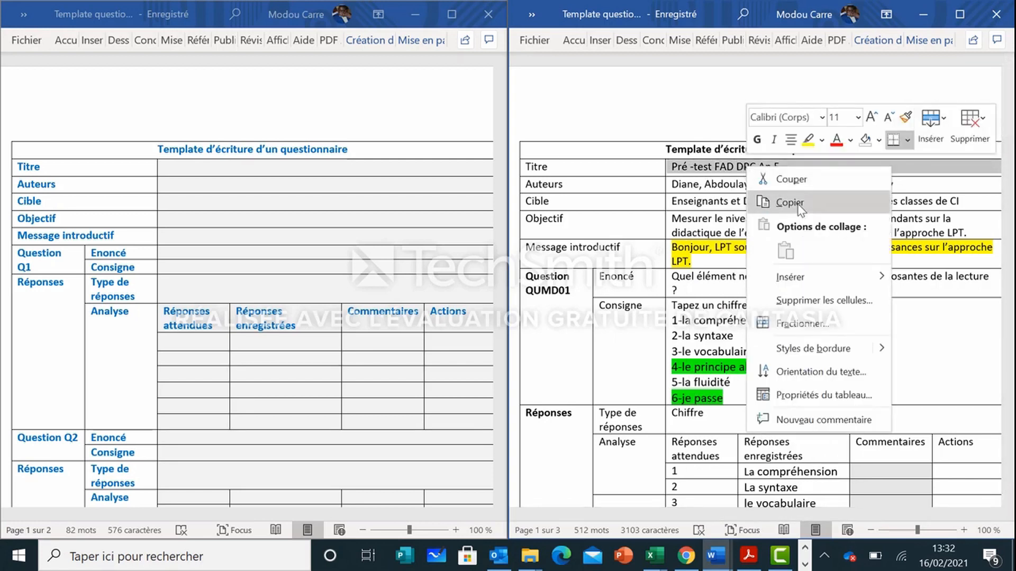
click(775, 201)
click(417, 168)
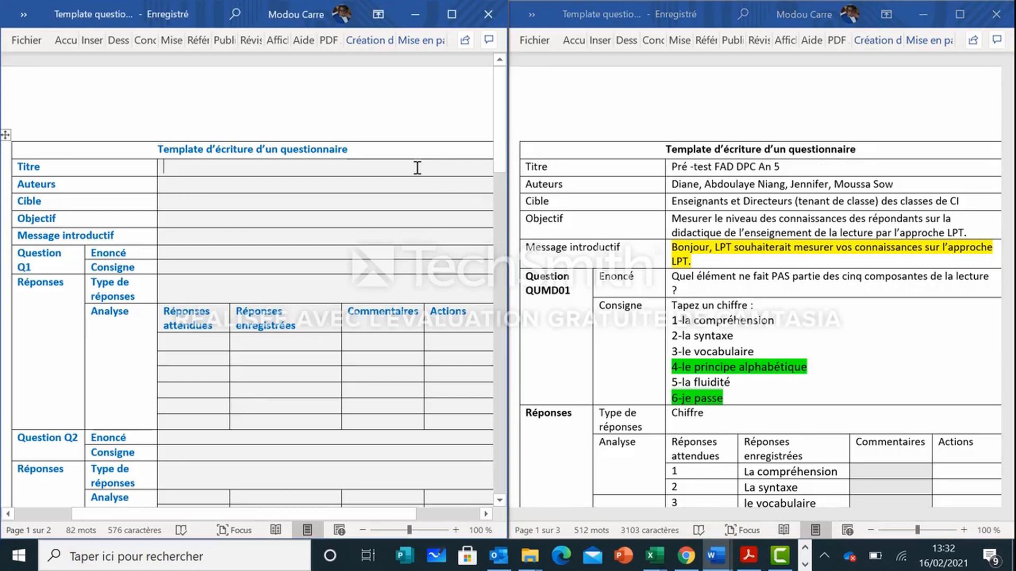
key(ctrl+v)
Step: Enter the three authors' first names in the blank template's Auteurs row and set their font colour to Automatique
click(346, 187)
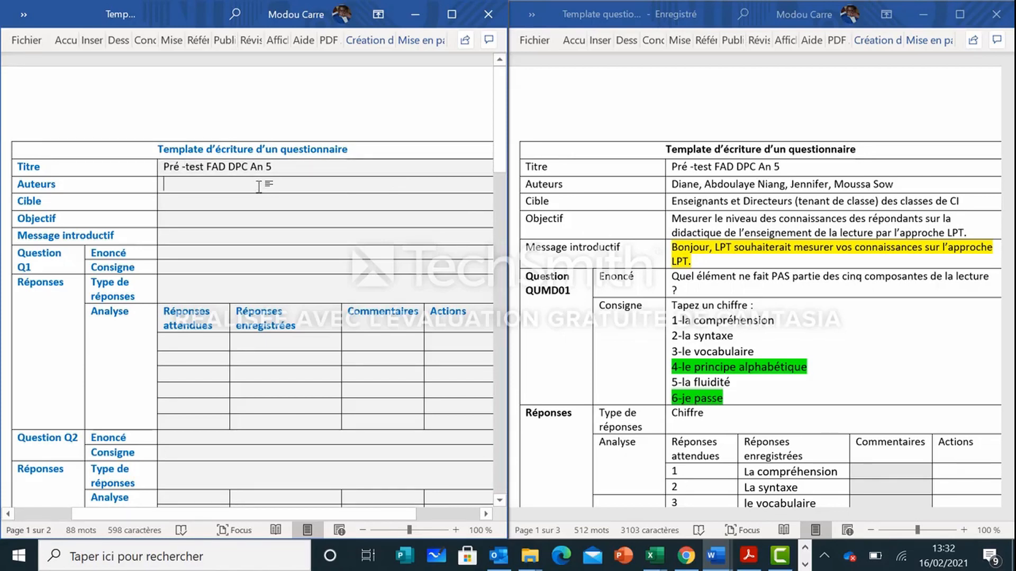
text(Modou,)
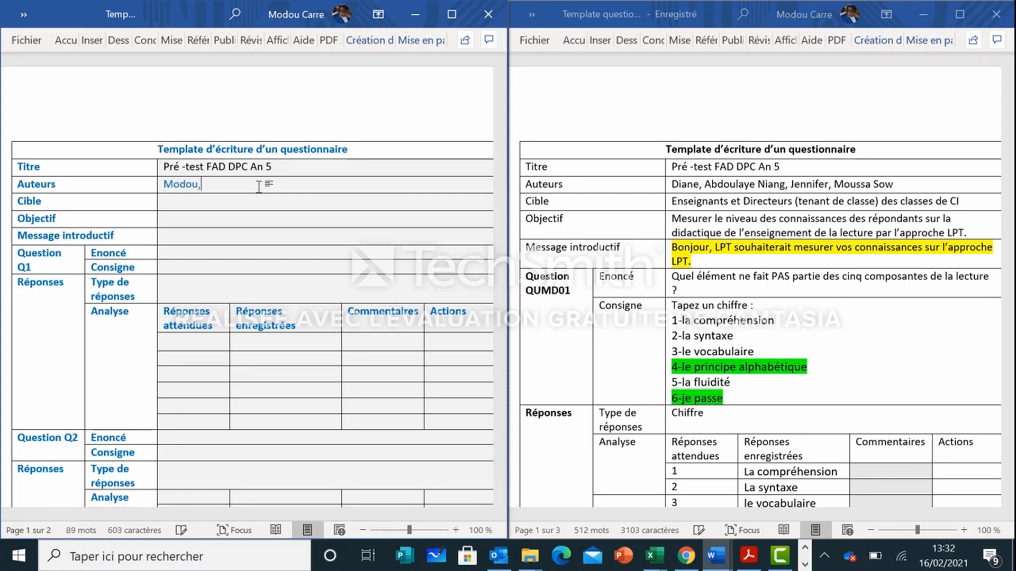
text( Fatou, ABlaye)
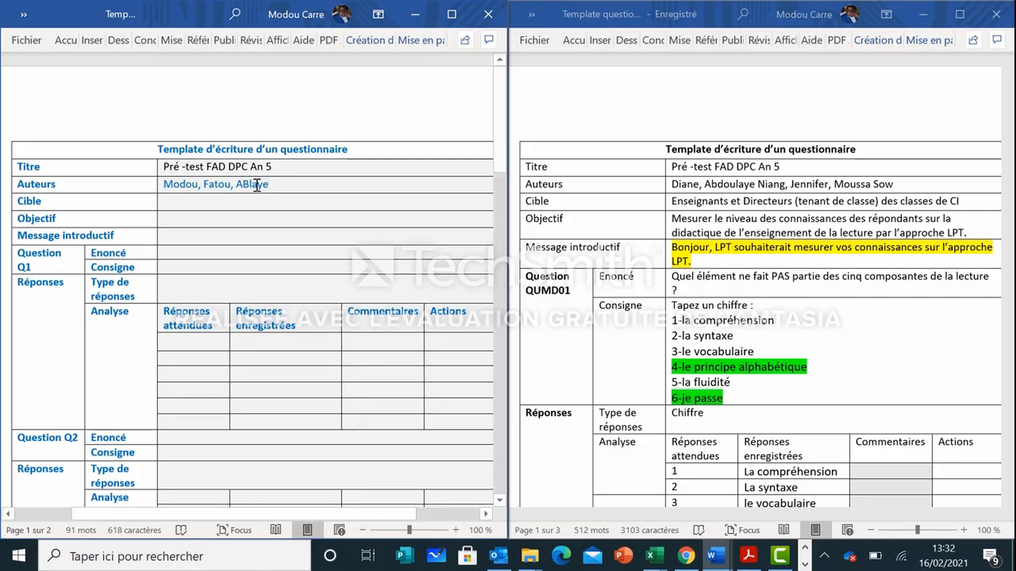
drag(268, 184, 180, 184)
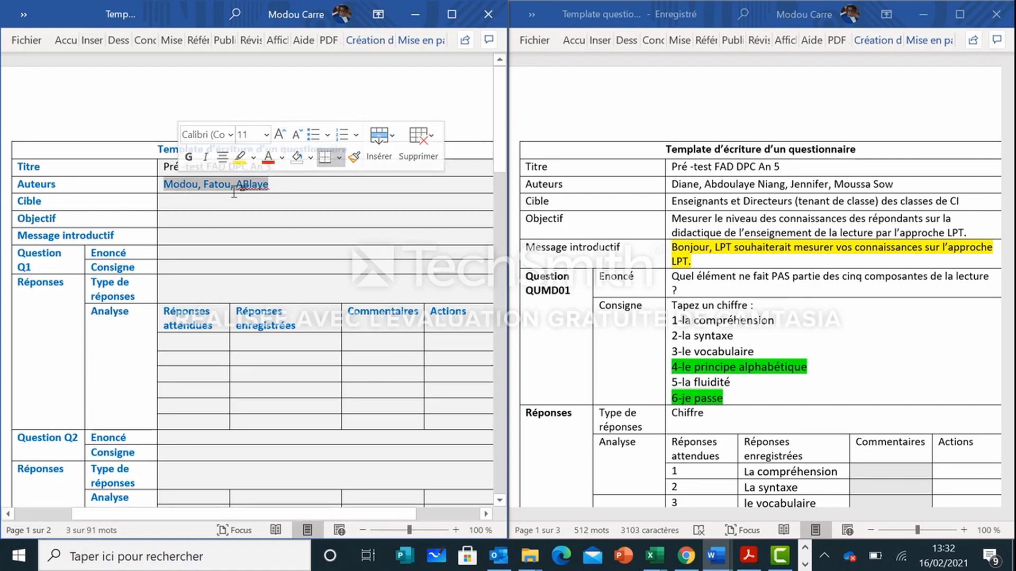
click(281, 157)
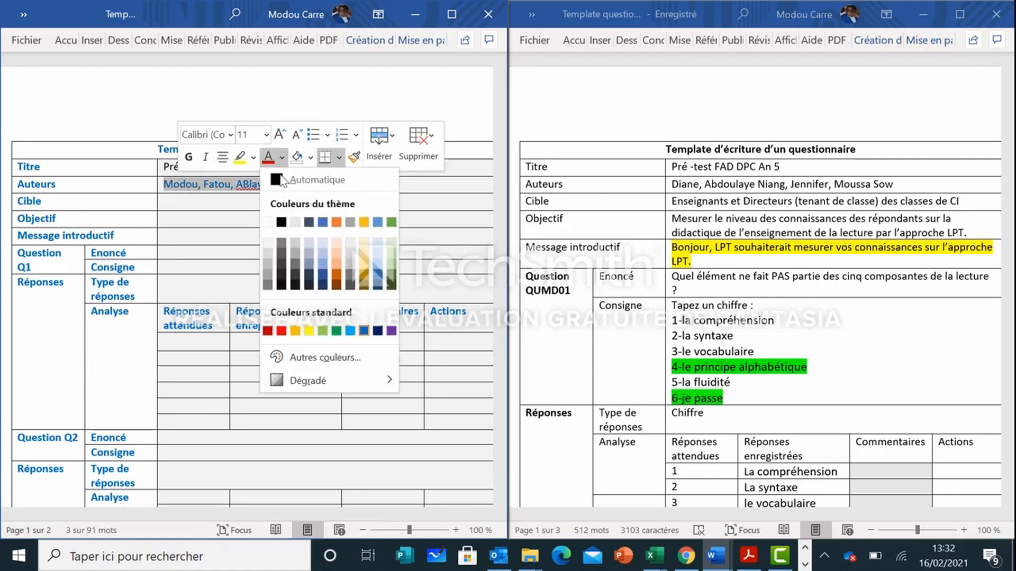
click(275, 177)
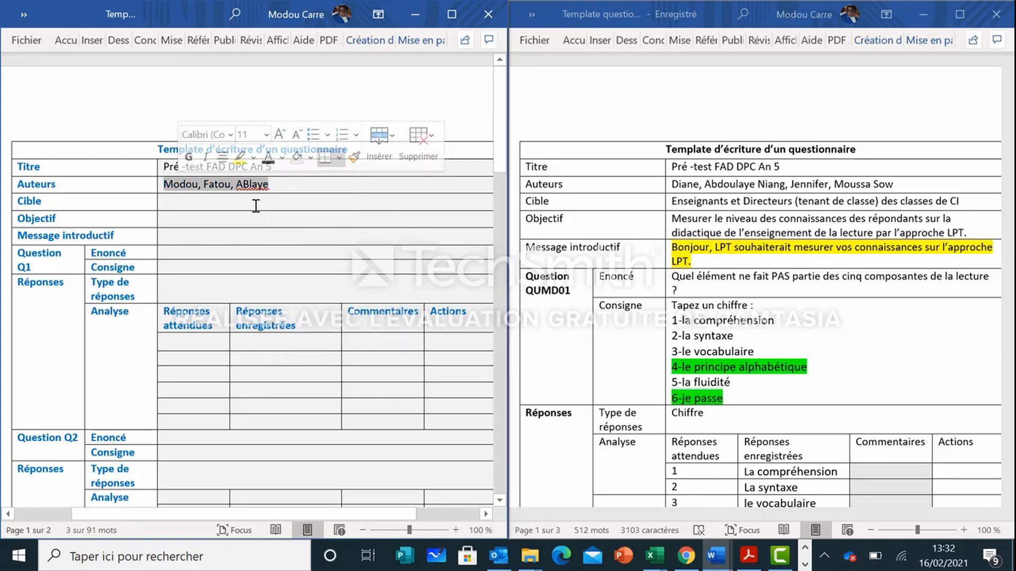
Step: Copy the Cible text "Enseignants et Directeurs (tenant de classe) des classes de CI" from the completed questionnaire into the blank template's Cible row
click(255, 206)
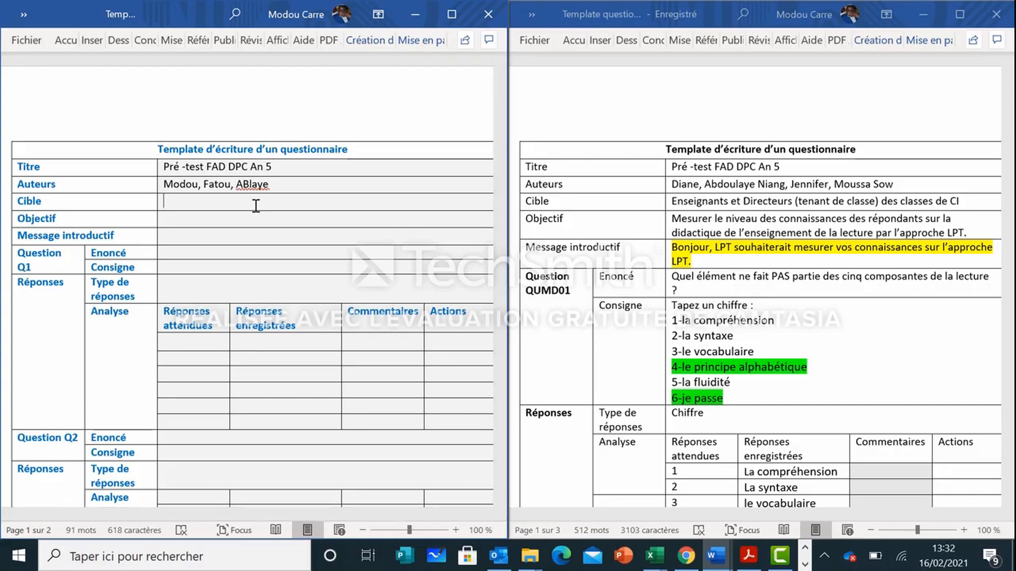
click(680, 206)
drag(675, 203, 961, 204)
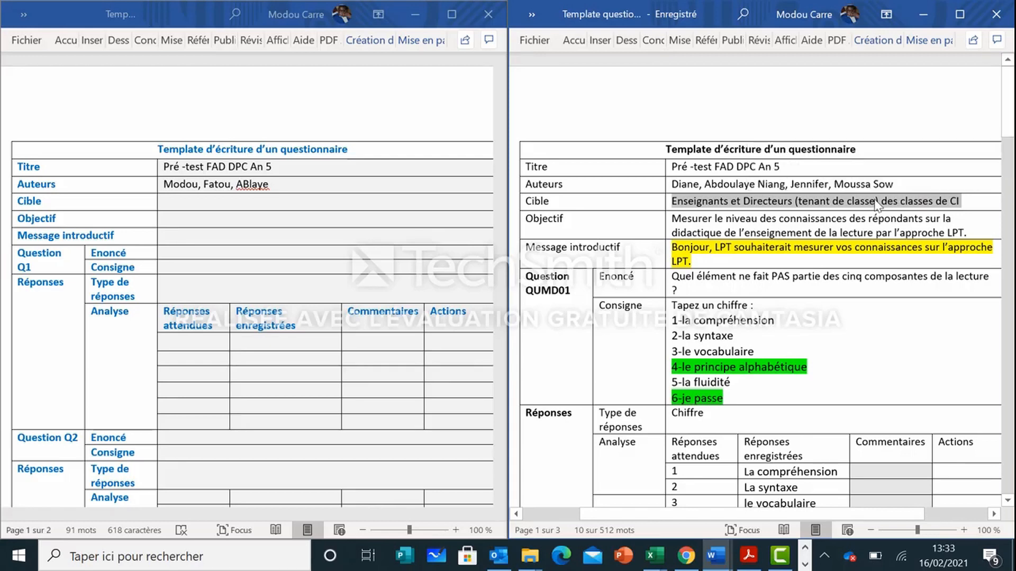
right_click(709, 202)
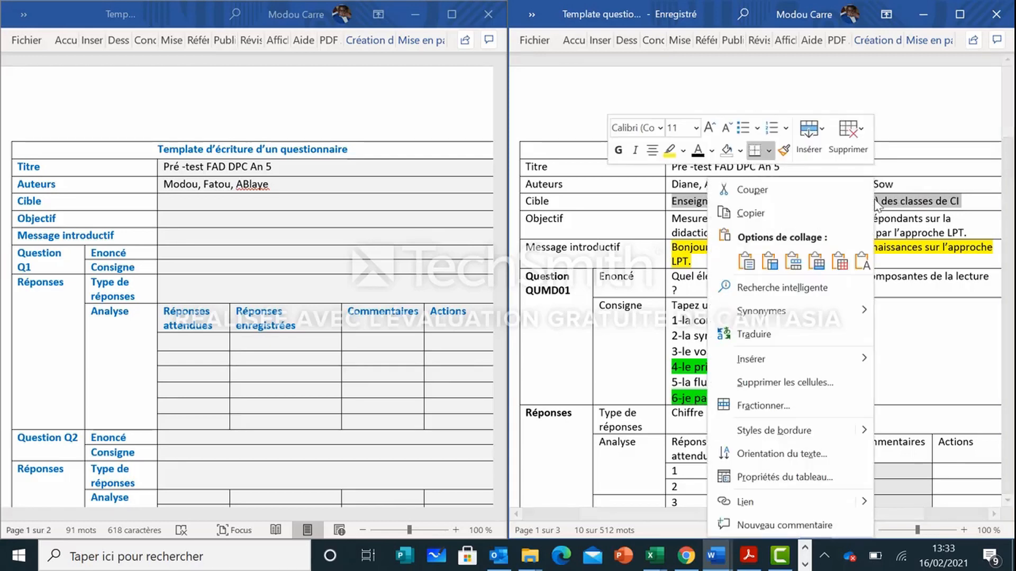
click(761, 218)
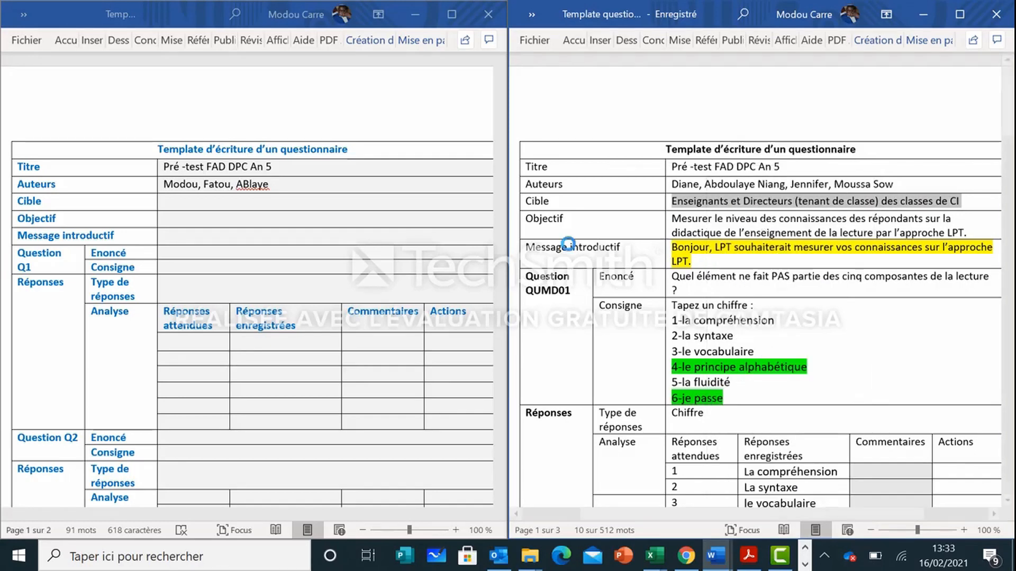
click(313, 201)
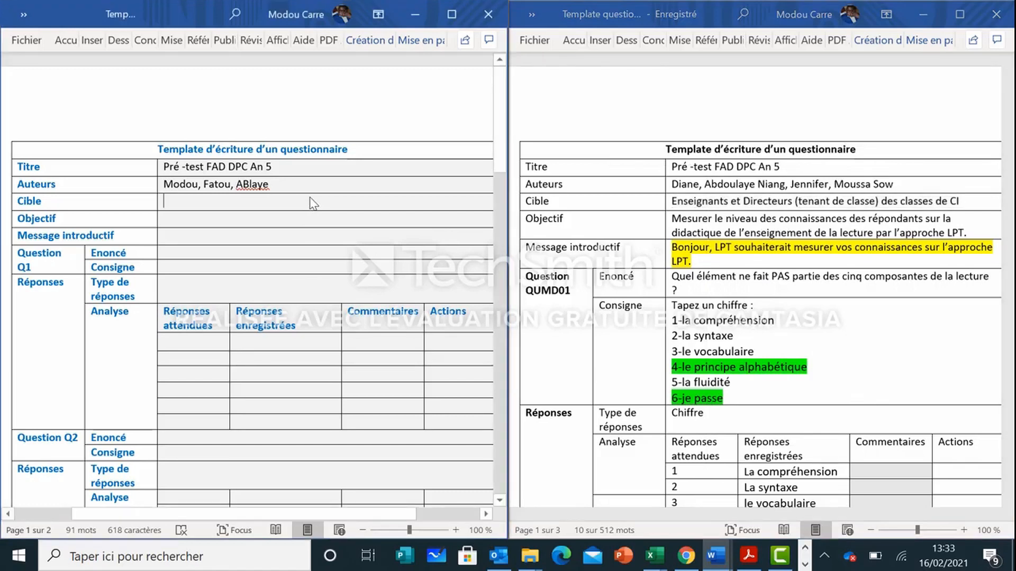
key(ctrl+v)
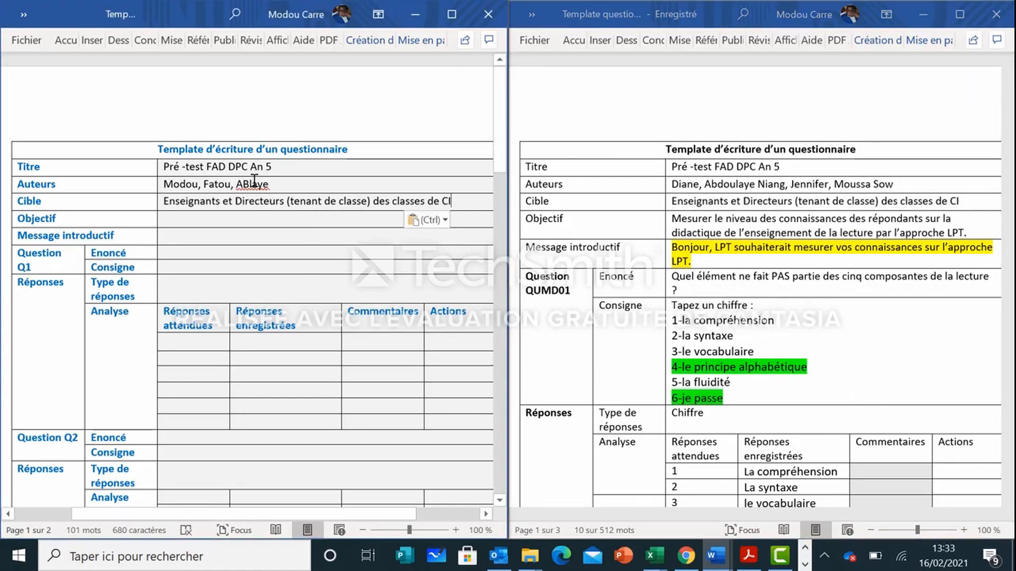
Step: Apply the suggested spelling to the last author's name and delete "(tenant de classe)" from the template's Cible entry
right_click(247, 184)
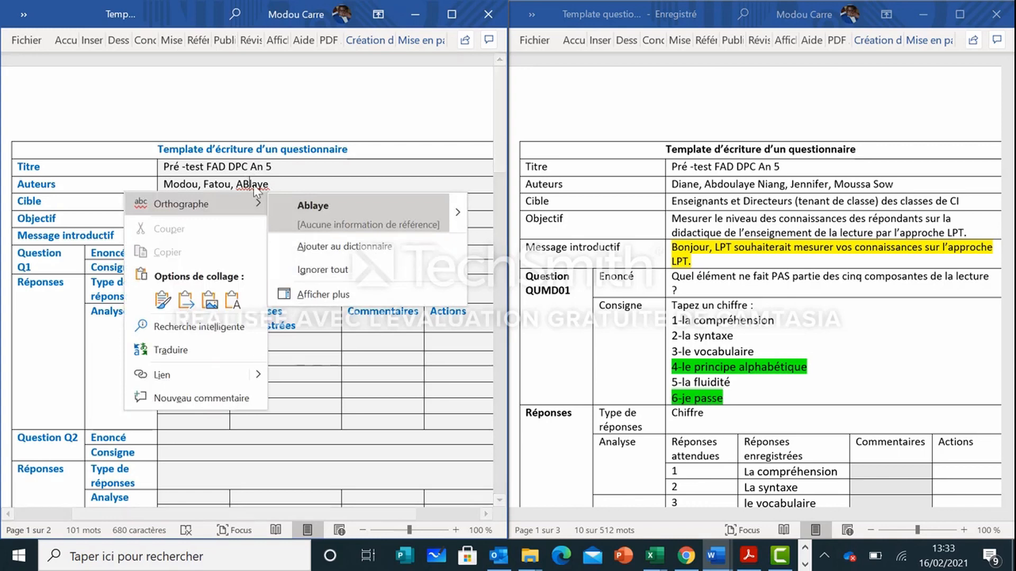
click(293, 201)
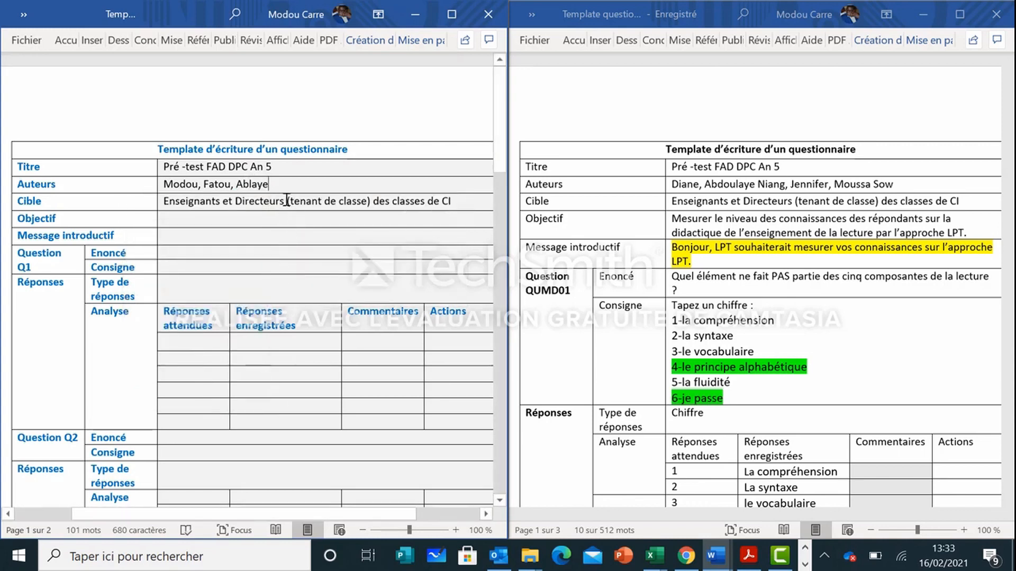
drag(287, 200, 362, 202)
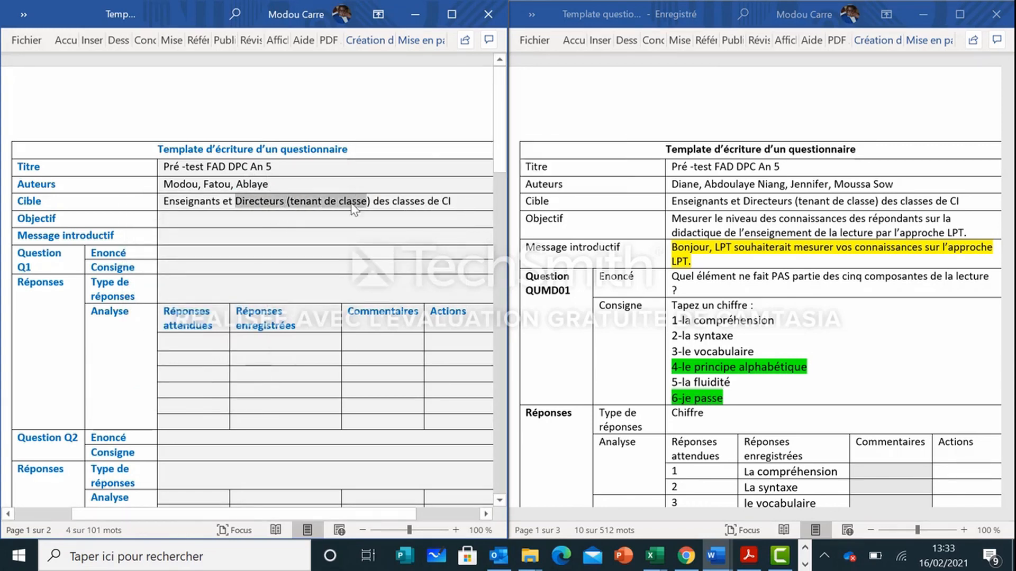
click(353, 205)
drag(288, 203, 372, 201)
key(BackSpace)
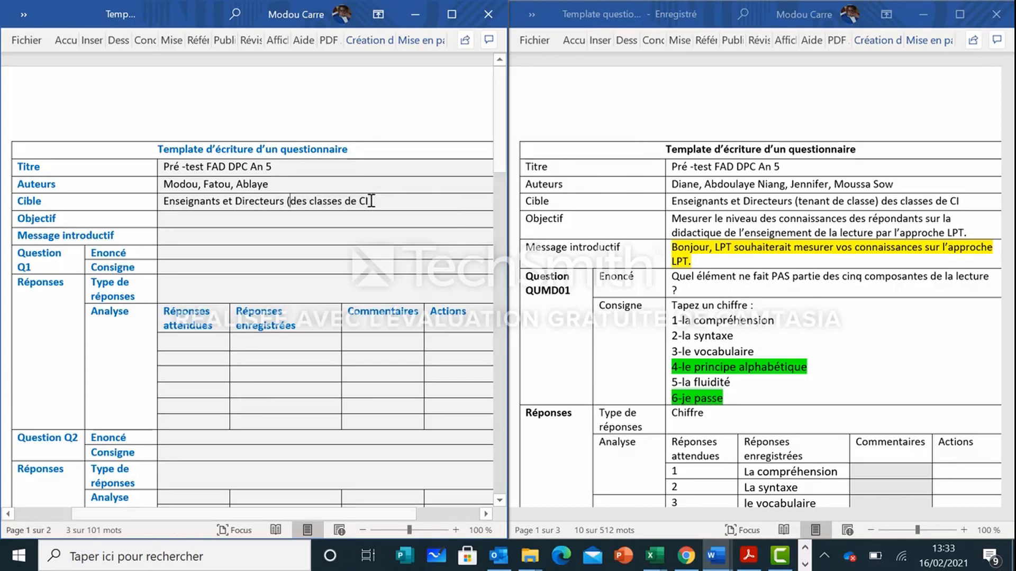
key(BackSpace)
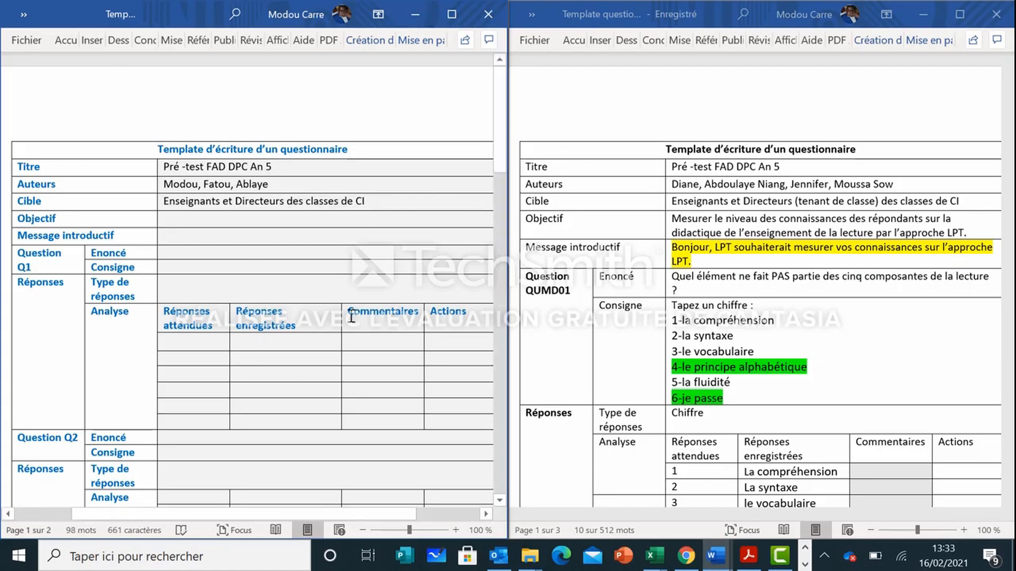
Step: Copy the Objectif text, starting "Mesurer le niveau des connaissances", from the completed questionnaire into the blank template's Objectif row
click(255, 220)
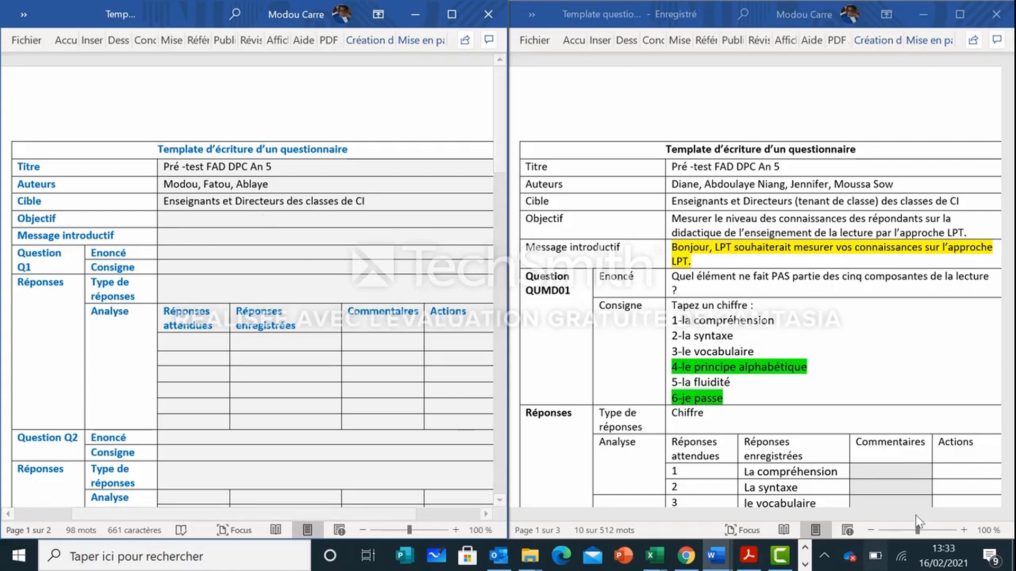
click(678, 219)
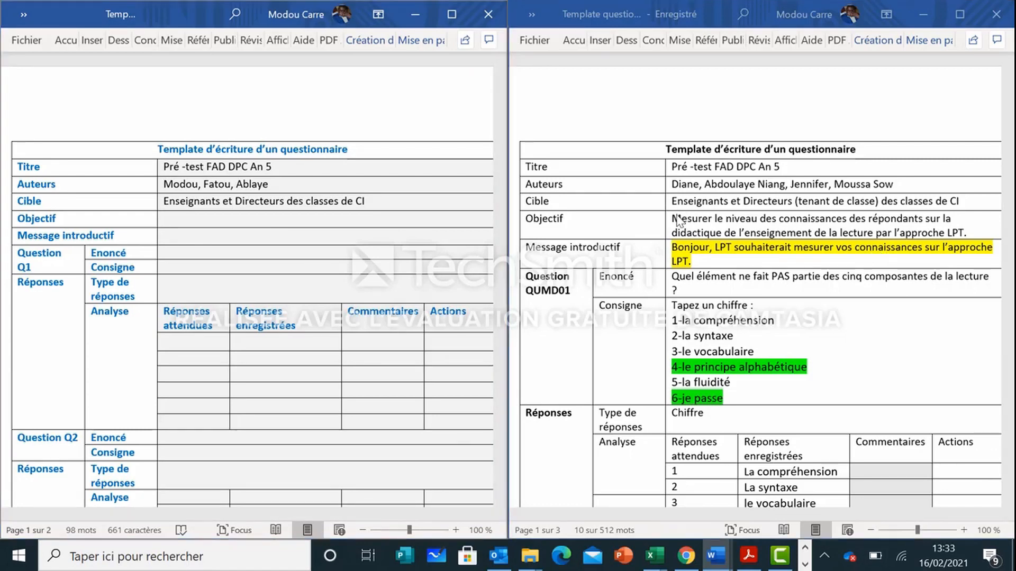
drag(678, 219, 967, 231)
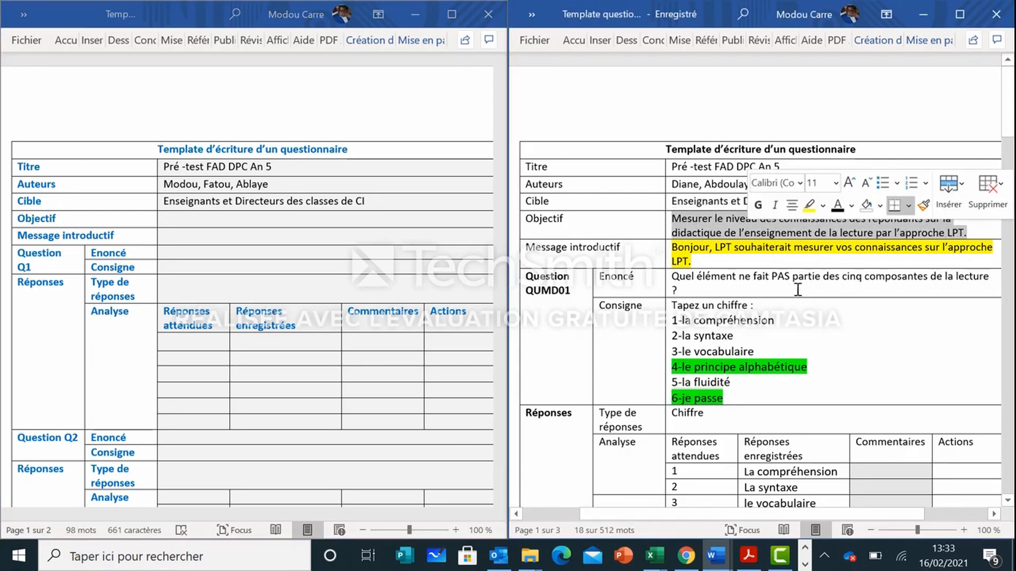
right_click(814, 223)
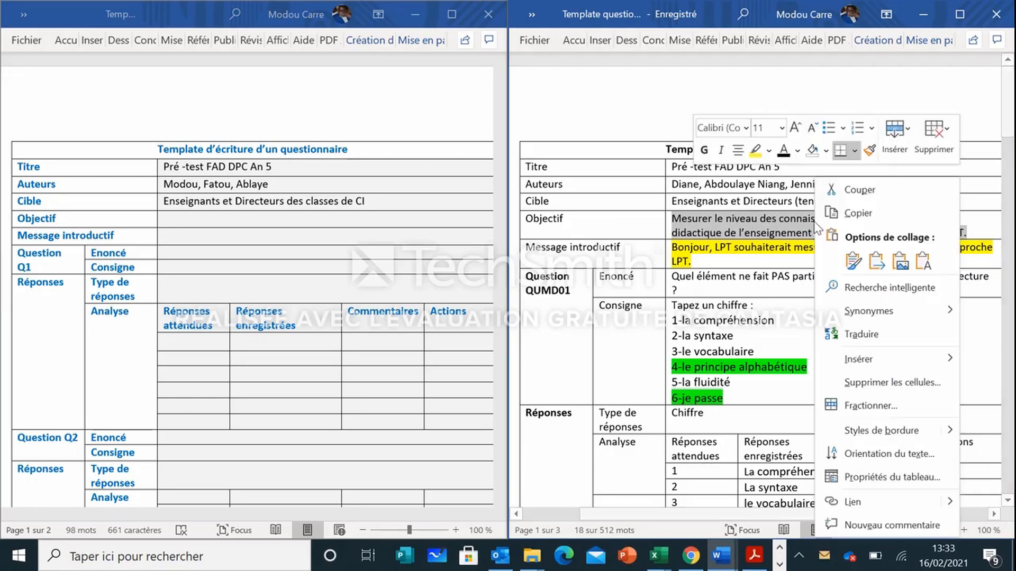
click(857, 214)
click(391, 218)
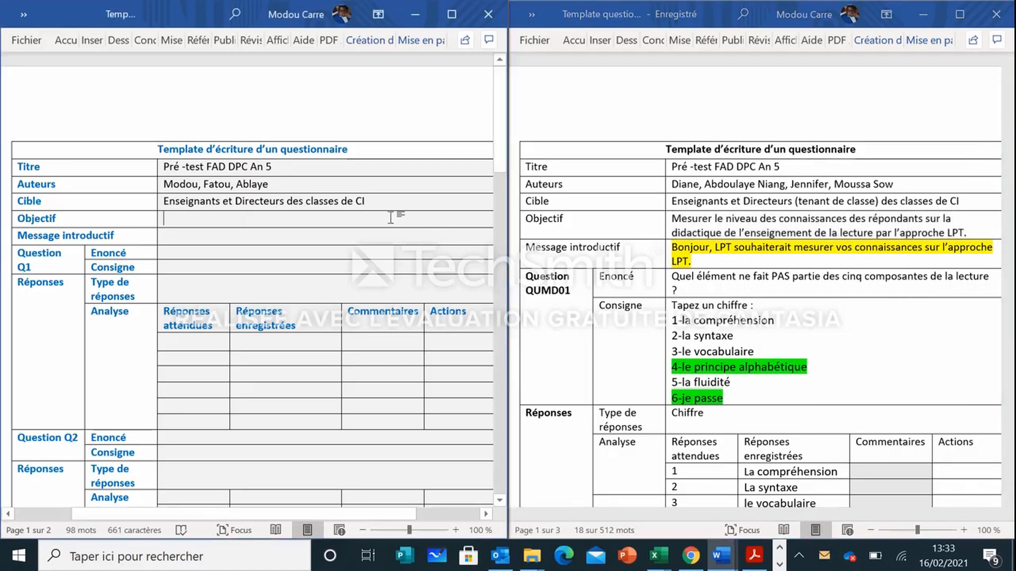
key(ctrl+v)
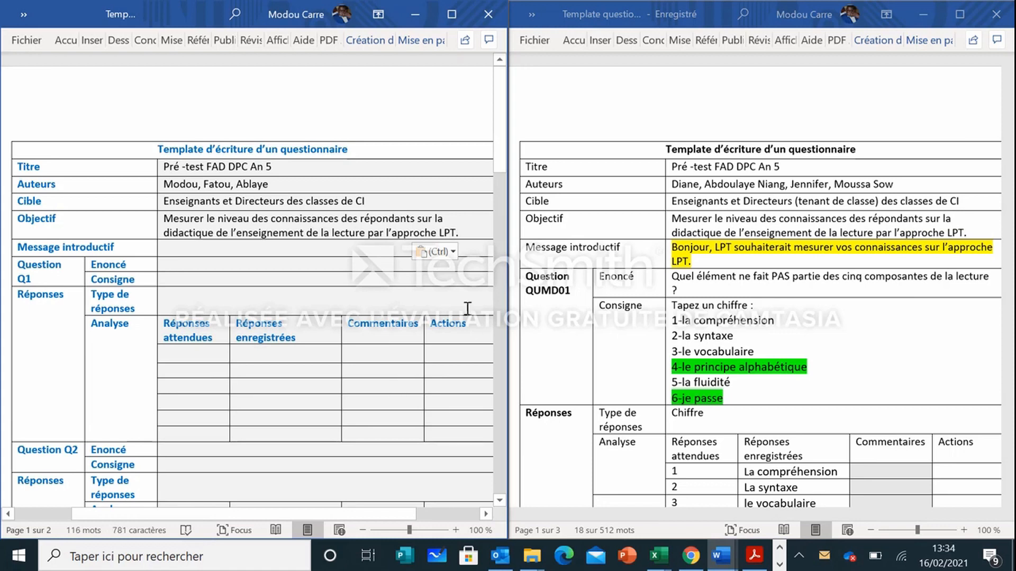
Step: Copy the Message introductif text, starting "Bonjour, LPT souhaiterait mesurer", from the completed questionnaire into the blank template's Message introductif row
click(191, 245)
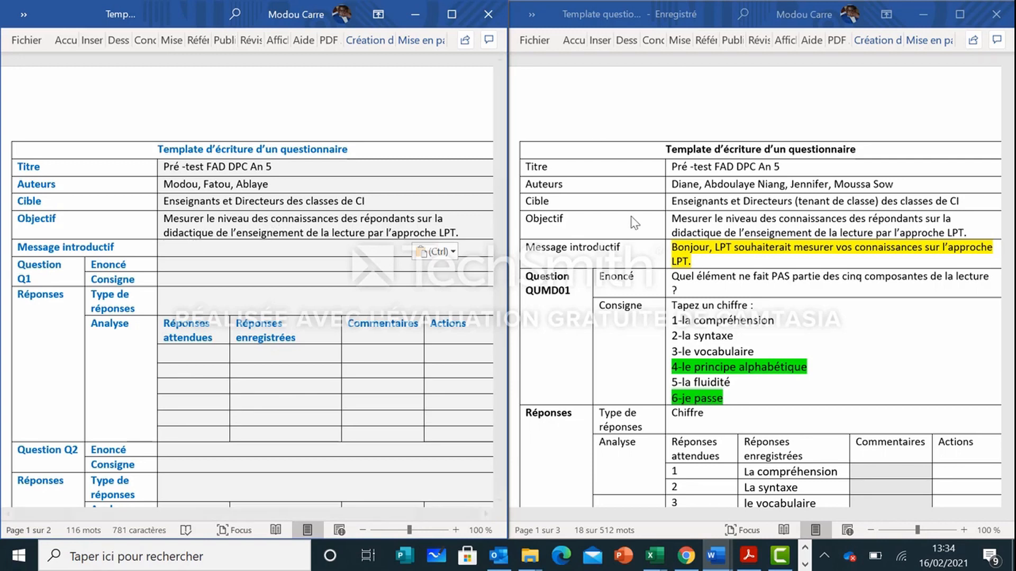
click(692, 259)
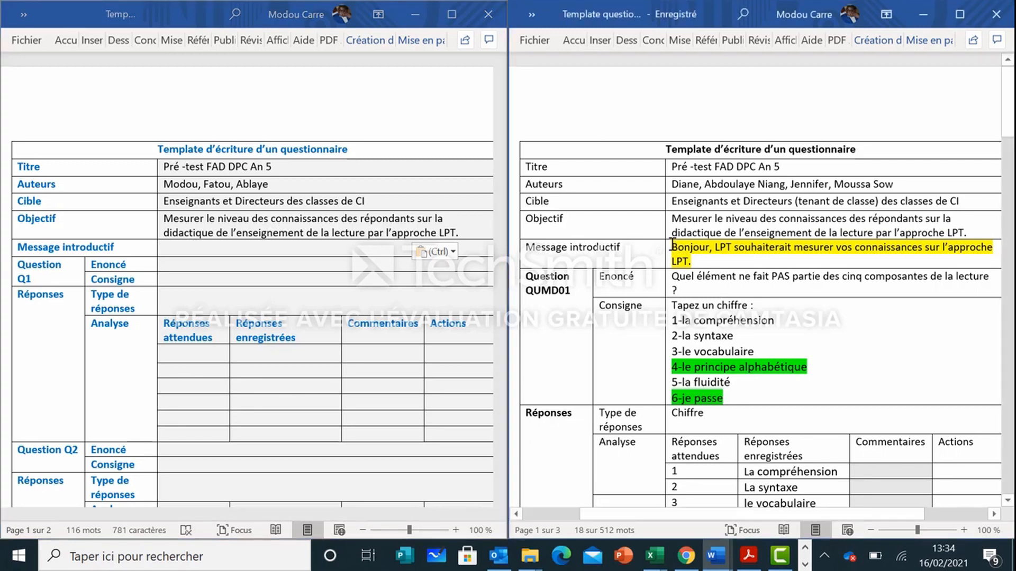
drag(677, 247, 693, 257)
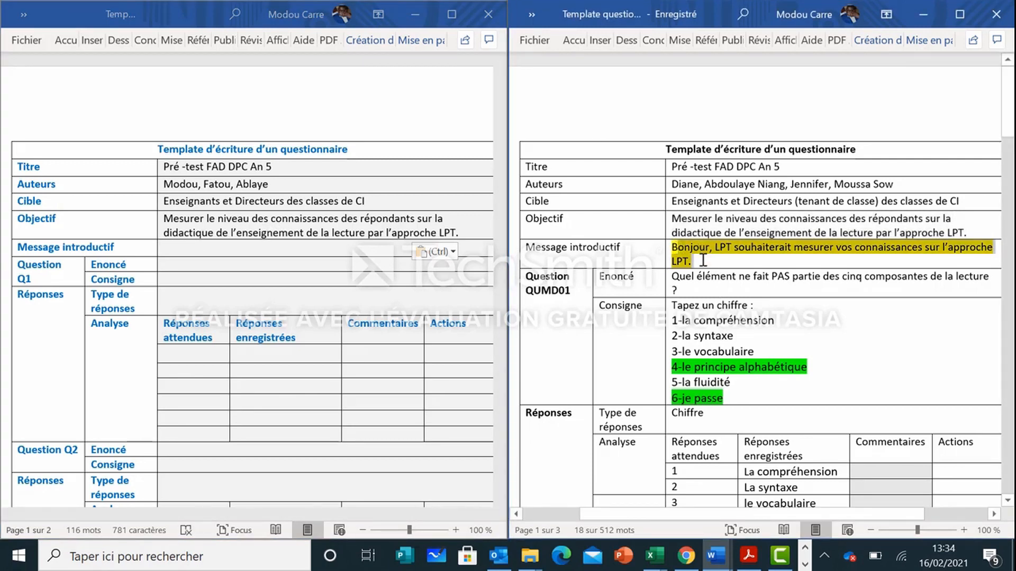
right_click(693, 252)
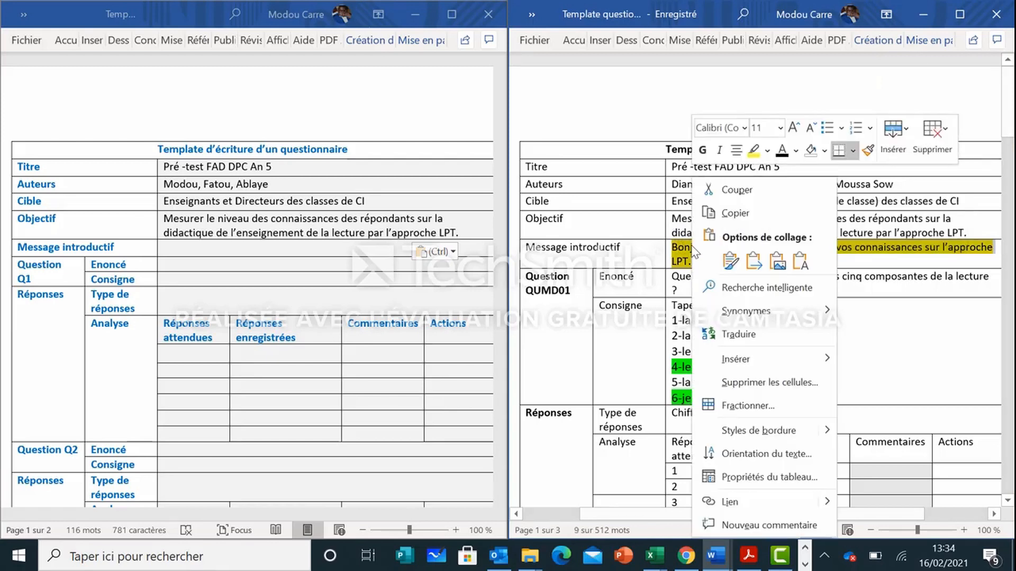
click(733, 213)
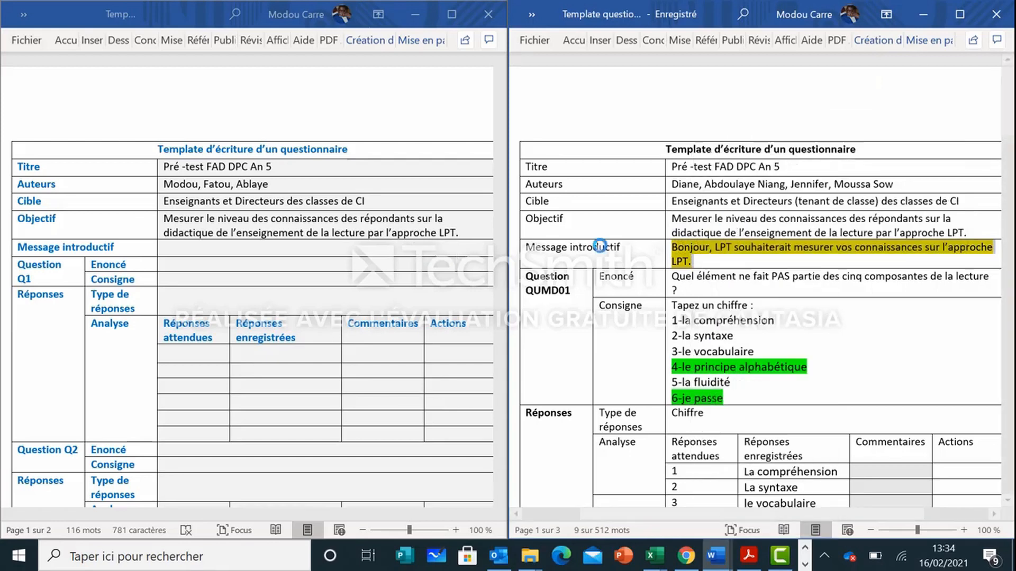
click(287, 248)
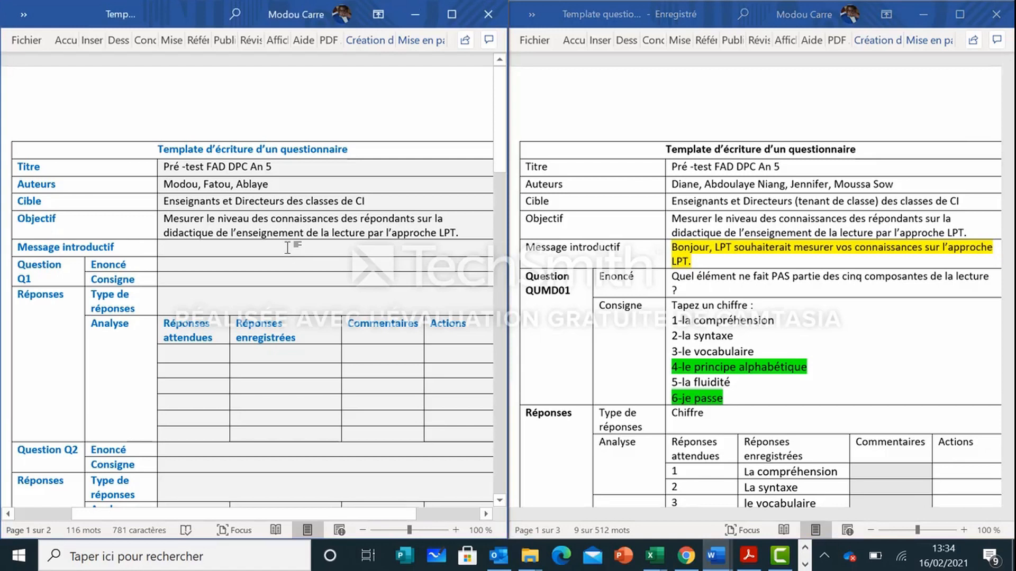
key(ctrl+v)
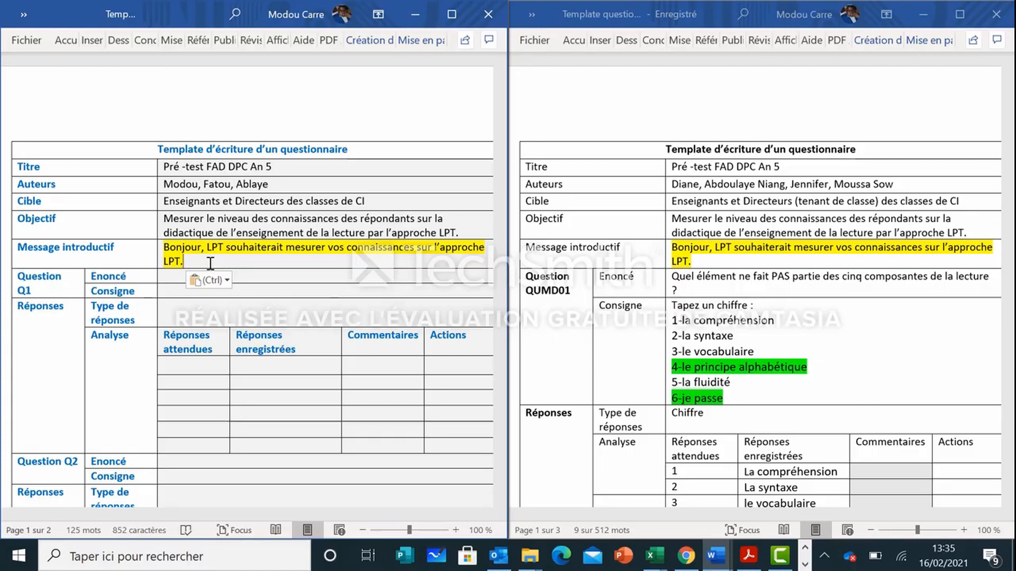
Step: Add the line "Tapez 1 pour continuer." below the greeting in the template's Message introductif row
key(Return)
text(Tapez 1 pour)
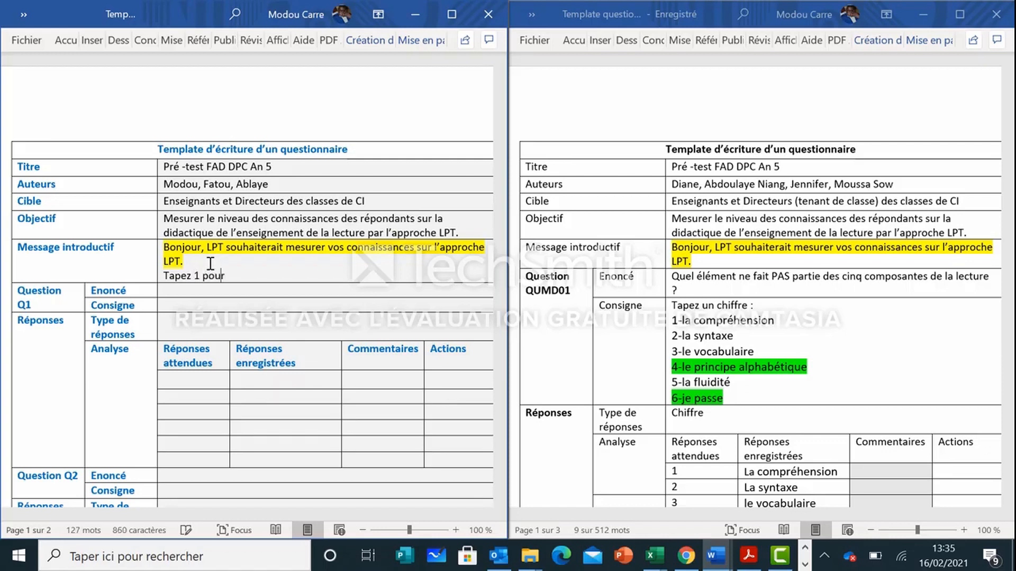
text( continuer.)
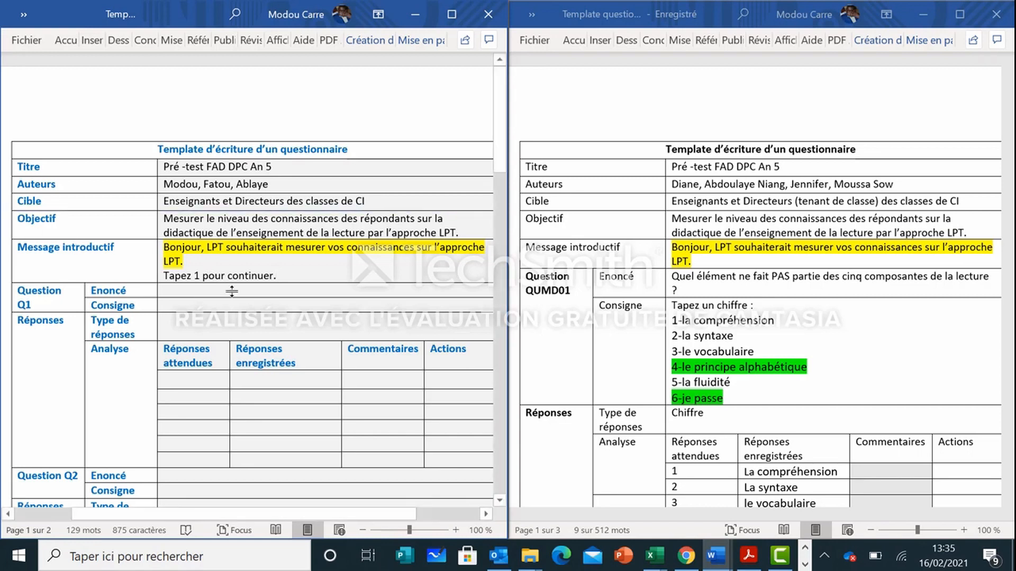
click(290, 274)
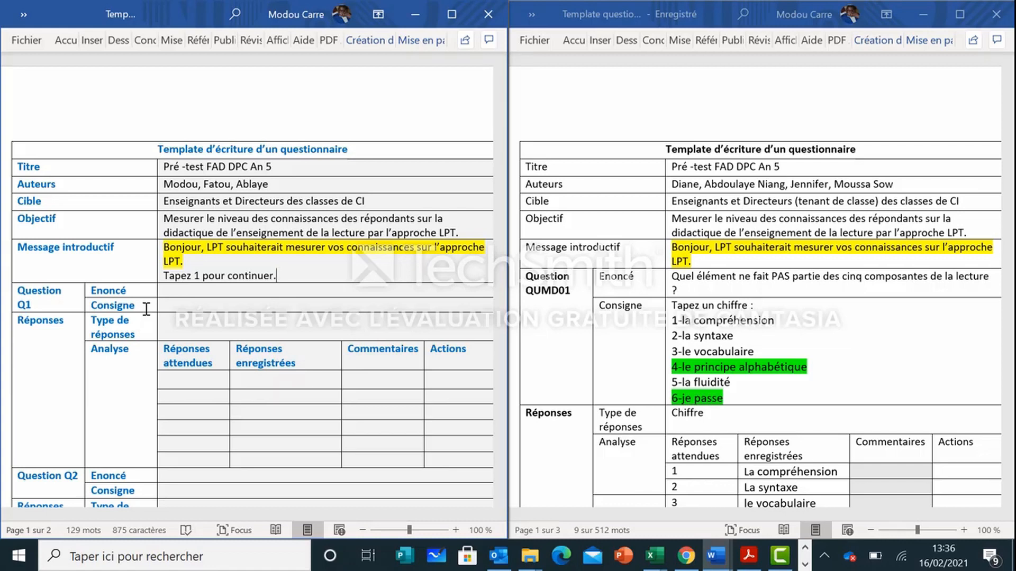
Step: Copy the QUMD01 question "Quel élément ne fait PAS partie des cinq composantes de la lecture ?" into the template's Question Q1 Enoncé row
click(686, 280)
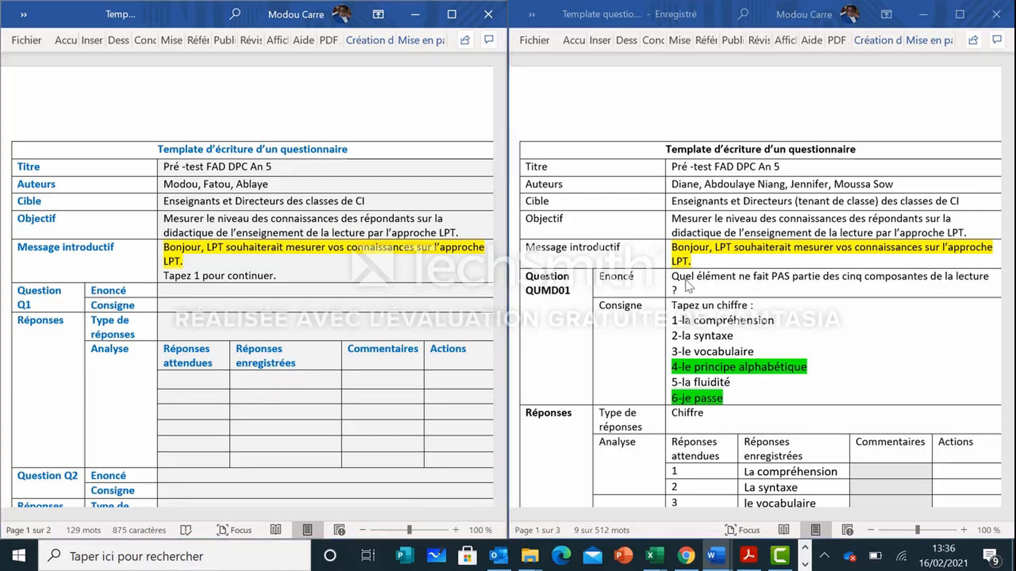
click(674, 277)
shift+click(675, 287)
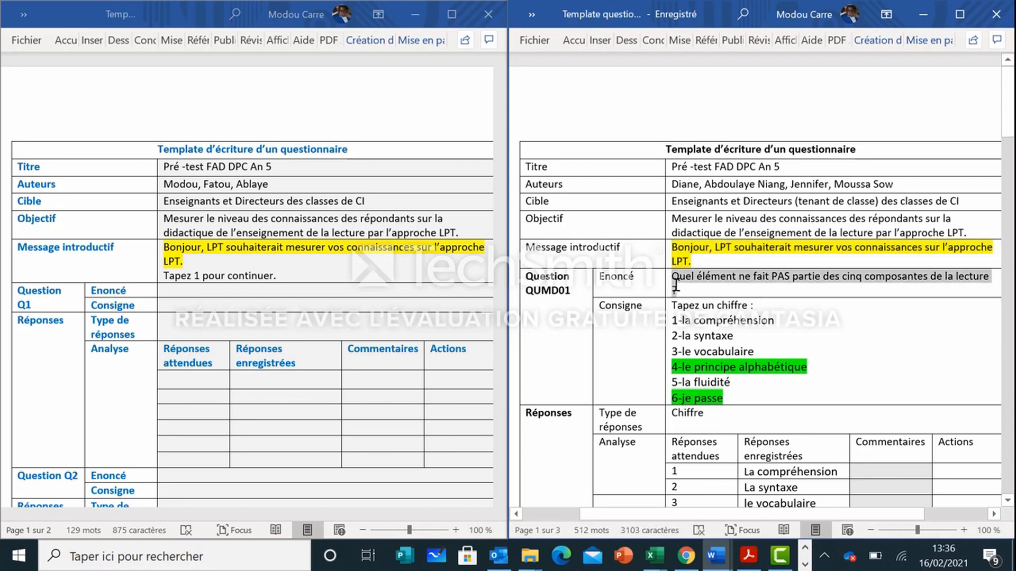
right_click(740, 289)
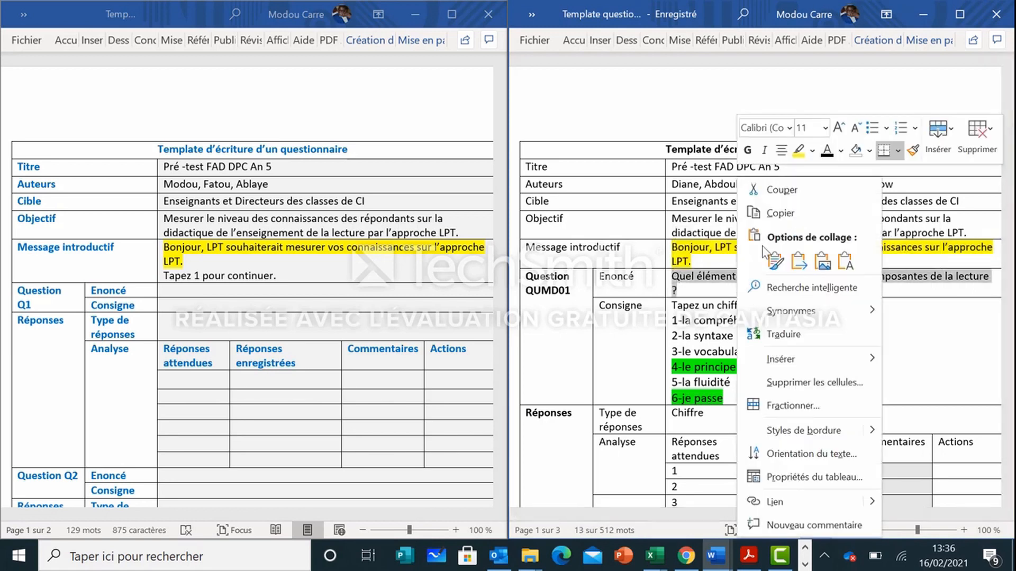
click(762, 127)
click(323, 290)
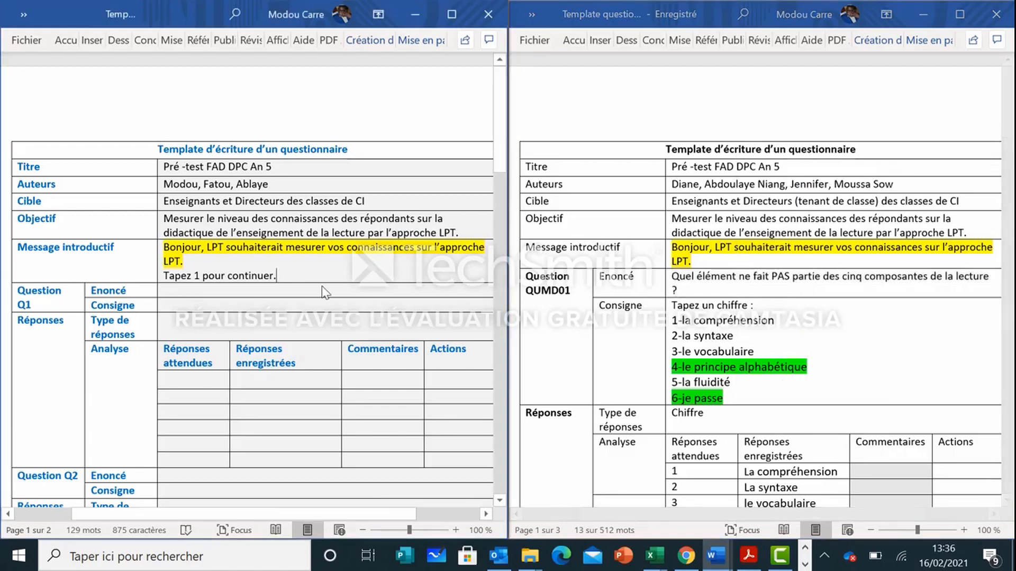
key(ctrl+v)
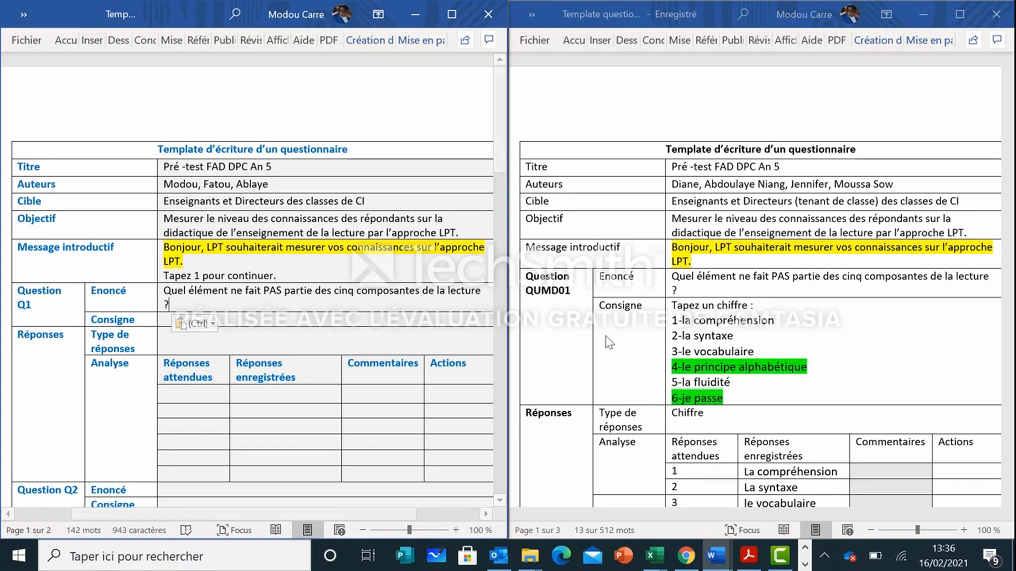
Step: Copy the QUMD01 Consigne text from "Tapez un chiffre :" through "5-la fluidité" into the template's Question Q1 Consigne row
click(674, 307)
drag(674, 306, 704, 383)
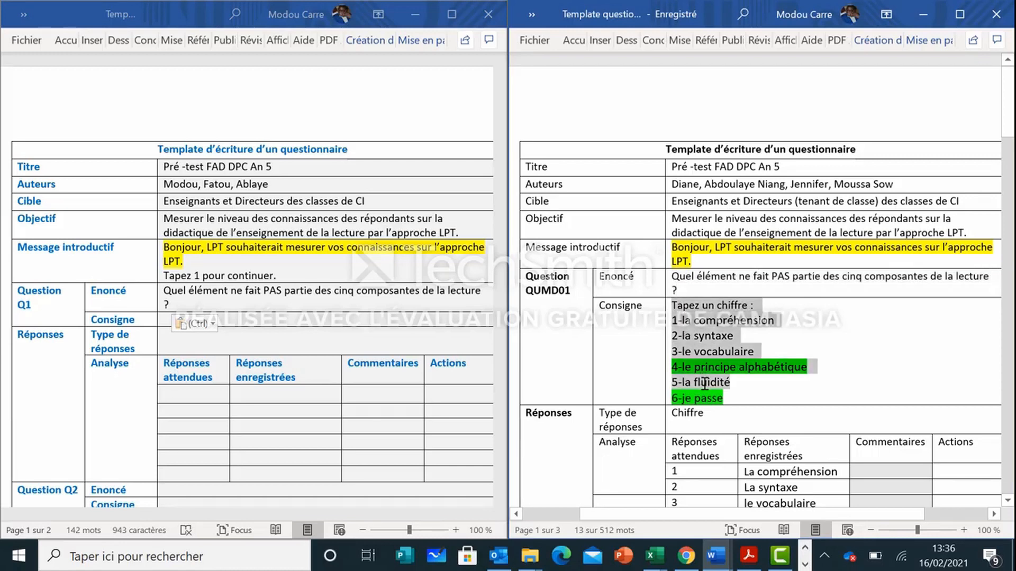
right_click(694, 326)
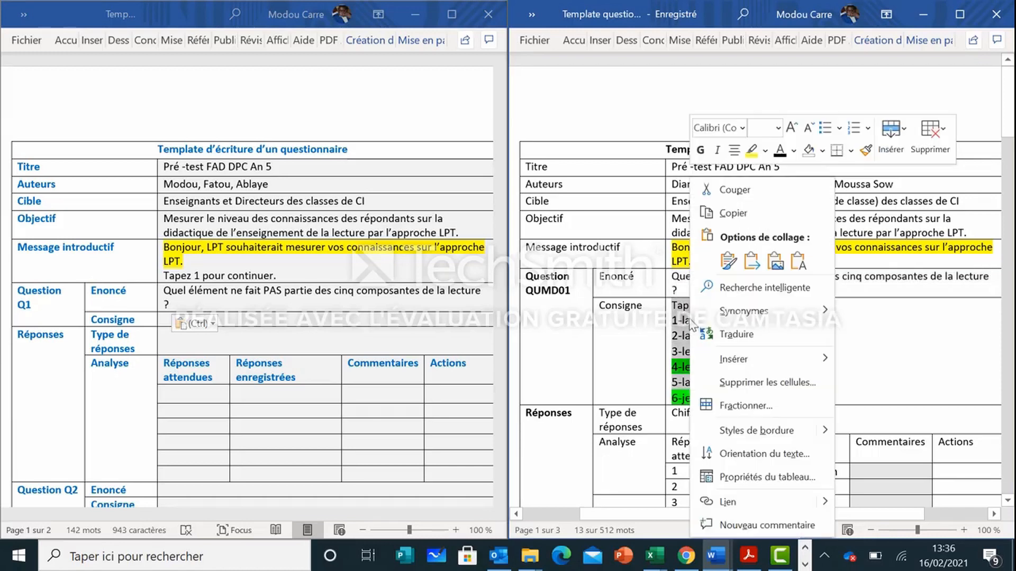
click(739, 209)
click(202, 321)
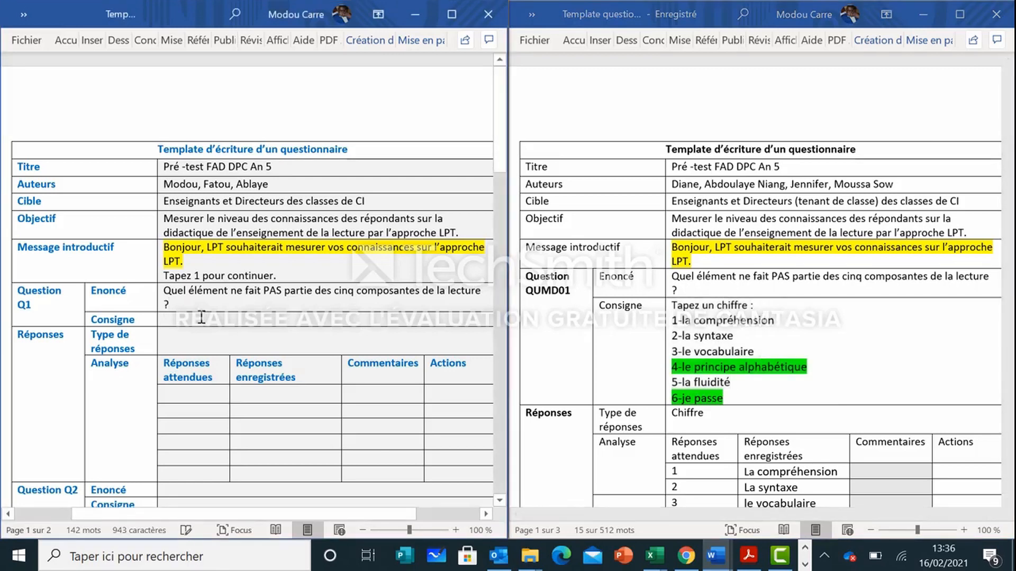
key(ctrl+v)
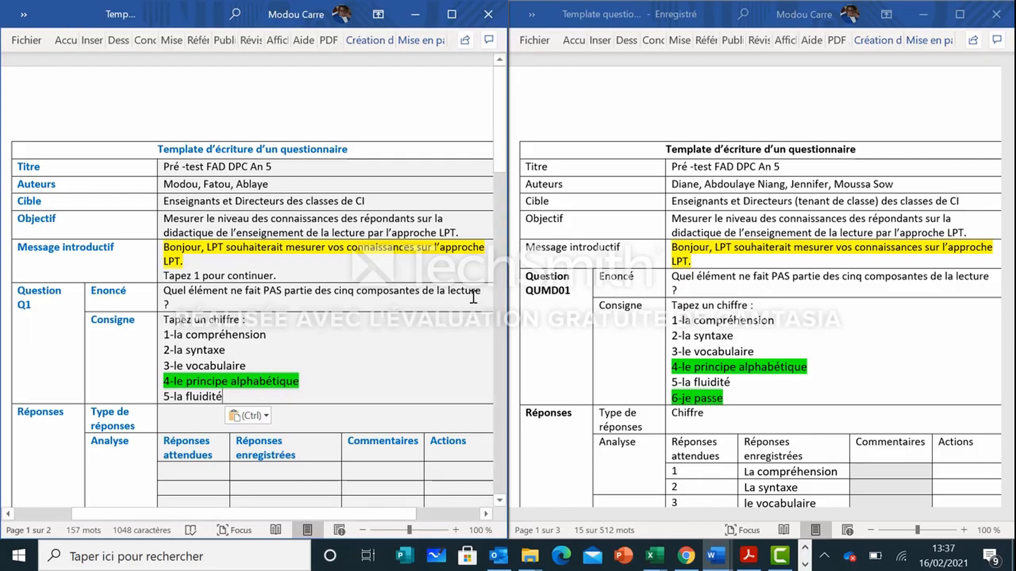
Step: Enter "Chiffre" as the Type de réponses for Question Q1 and set its font colour to black
scroll(473, 296, down, 1)
scroll(474, 296, down, 2)
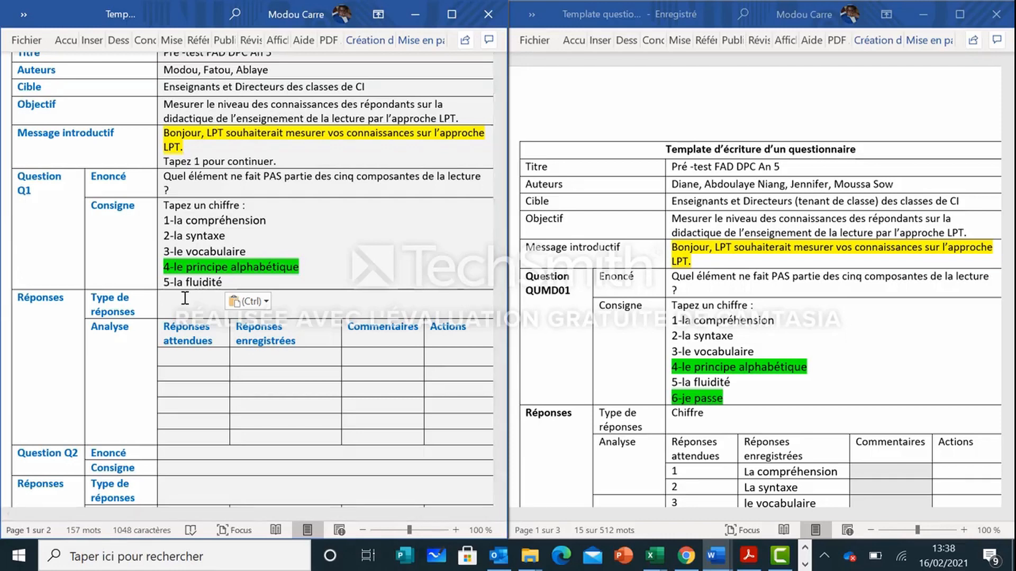
text(CHiffre)
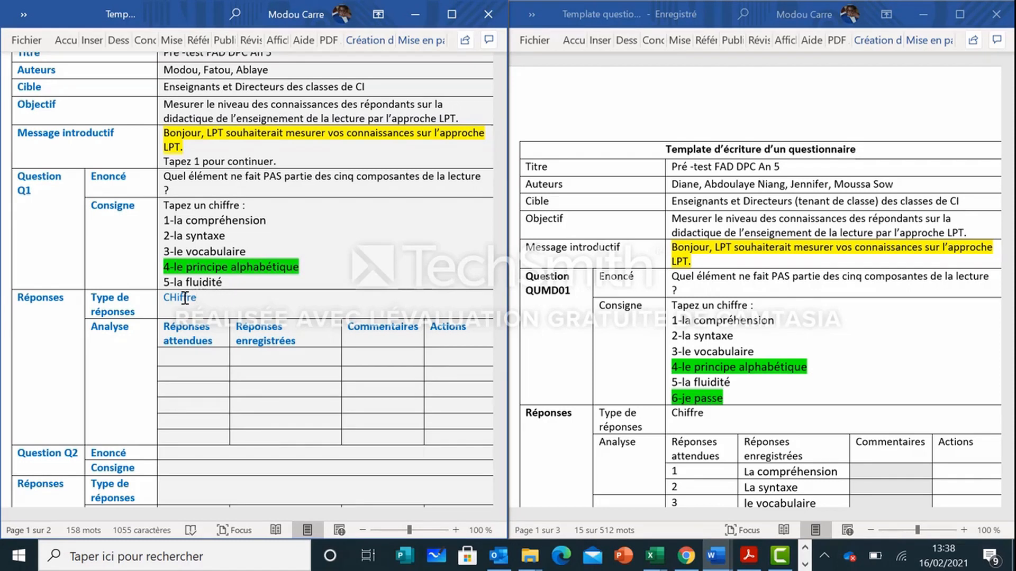
key(Home)
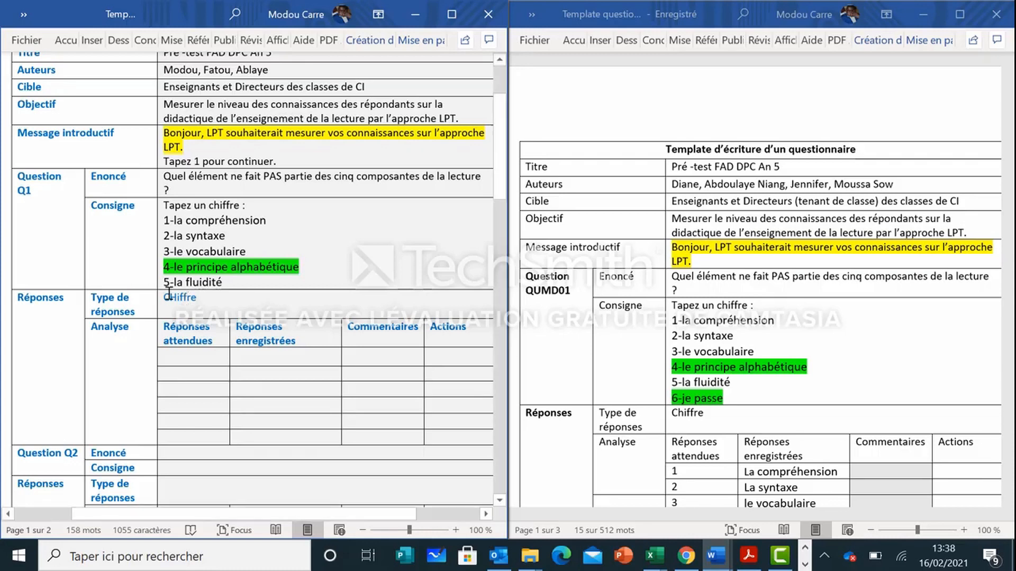
drag(170, 298, 203, 306)
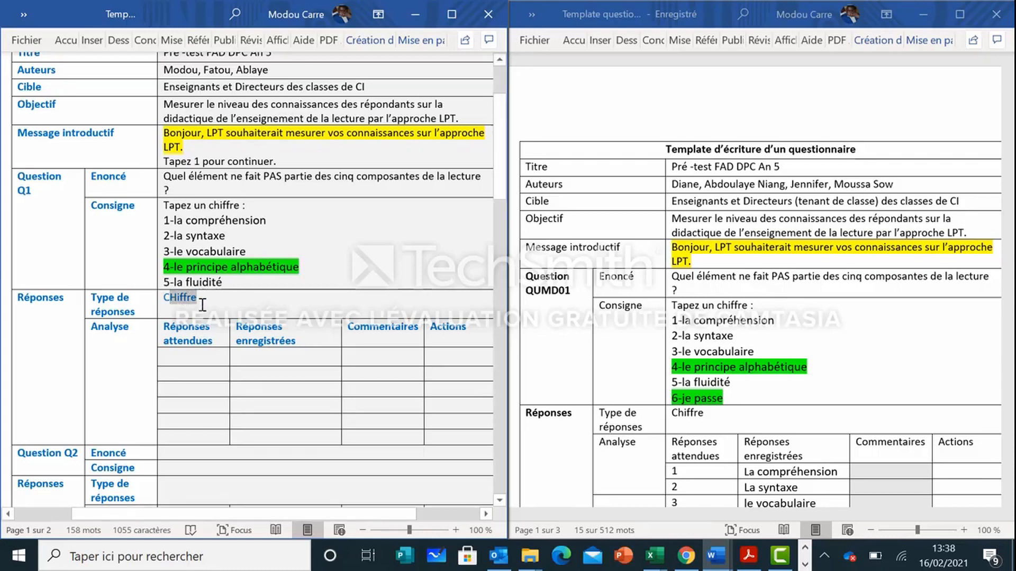
click(159, 301)
click(165, 302)
drag(165, 301, 233, 304)
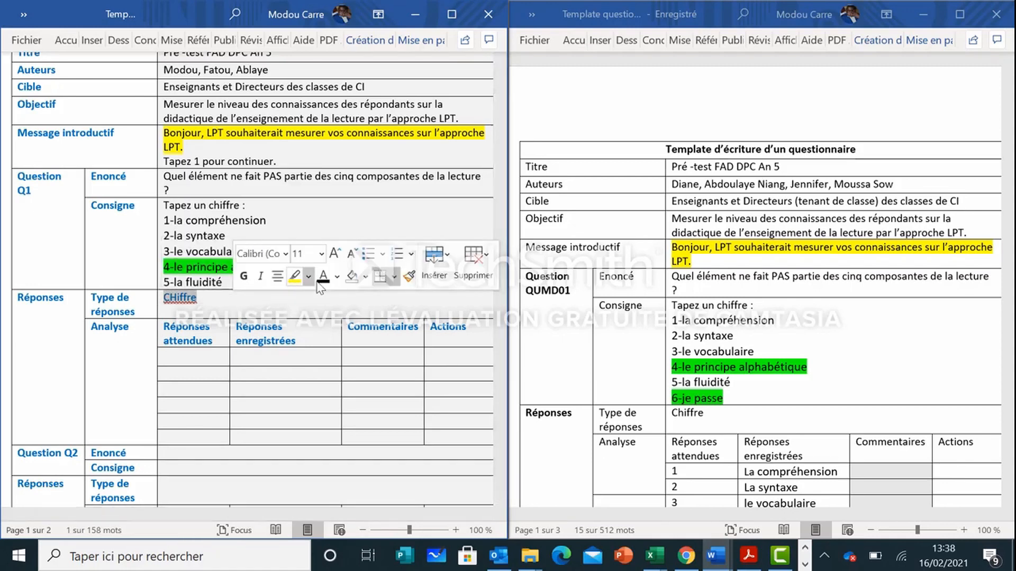
click(178, 297)
key(BackSpace)
text(h)
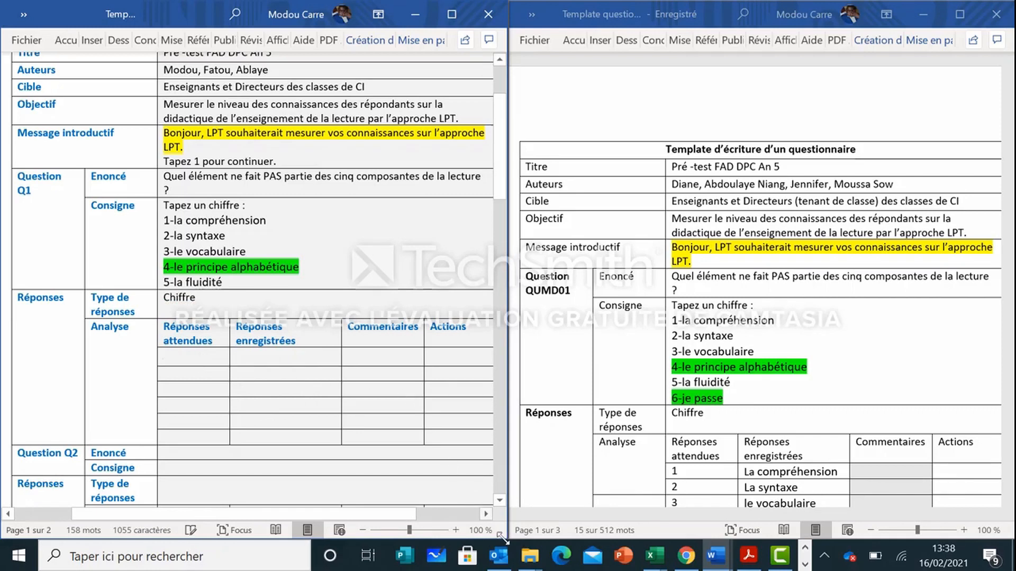
Step: Copy the Réponses attendues numbers 1 to 6 of QUMD01 into the template's Q1 Réponses attendues column
scroll(278, 360, down, 1)
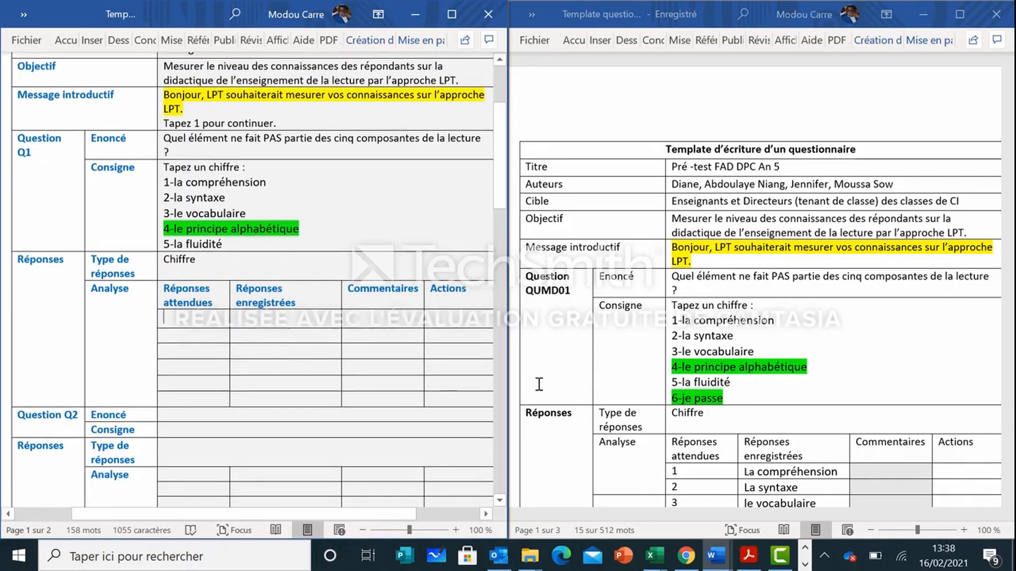
scroll(969, 353, down, 4)
scroll(970, 353, down, 2)
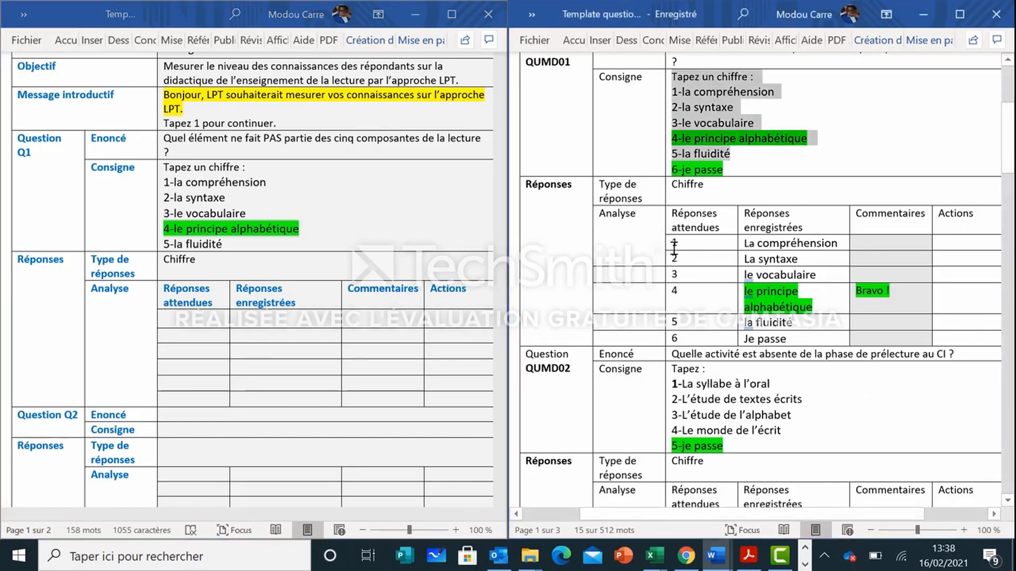
drag(670, 247, 682, 334)
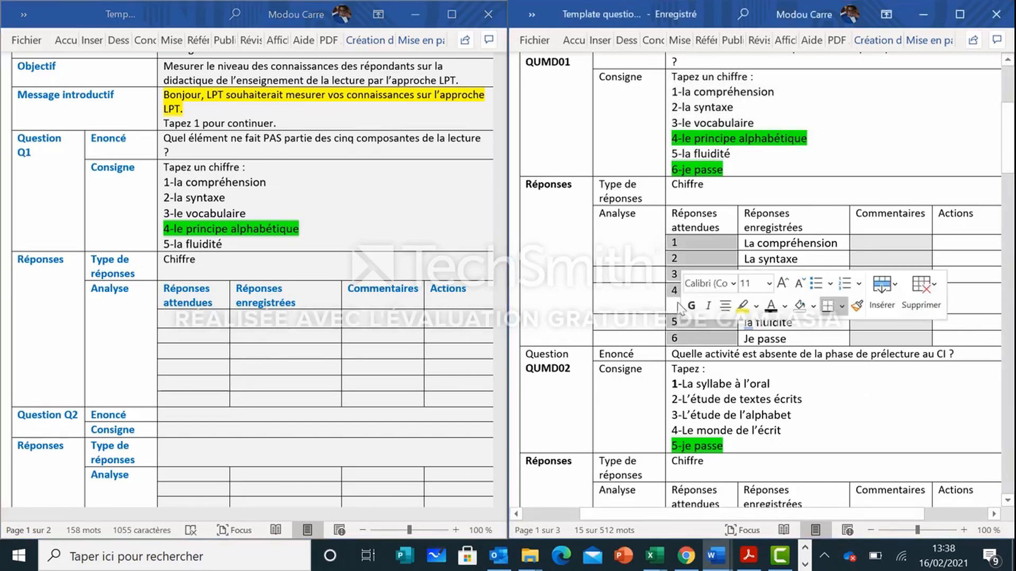
right_click(692, 246)
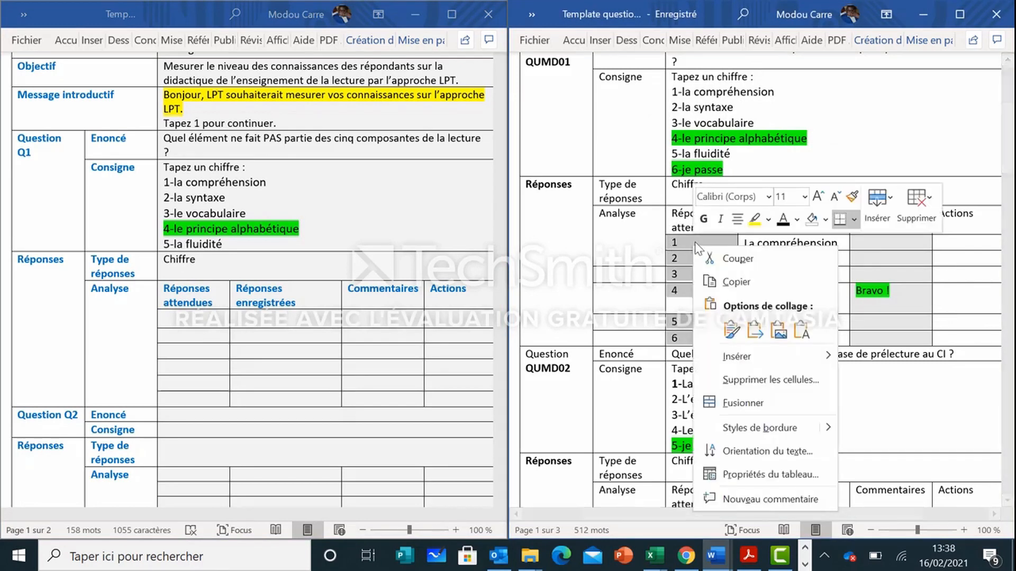
click(709, 279)
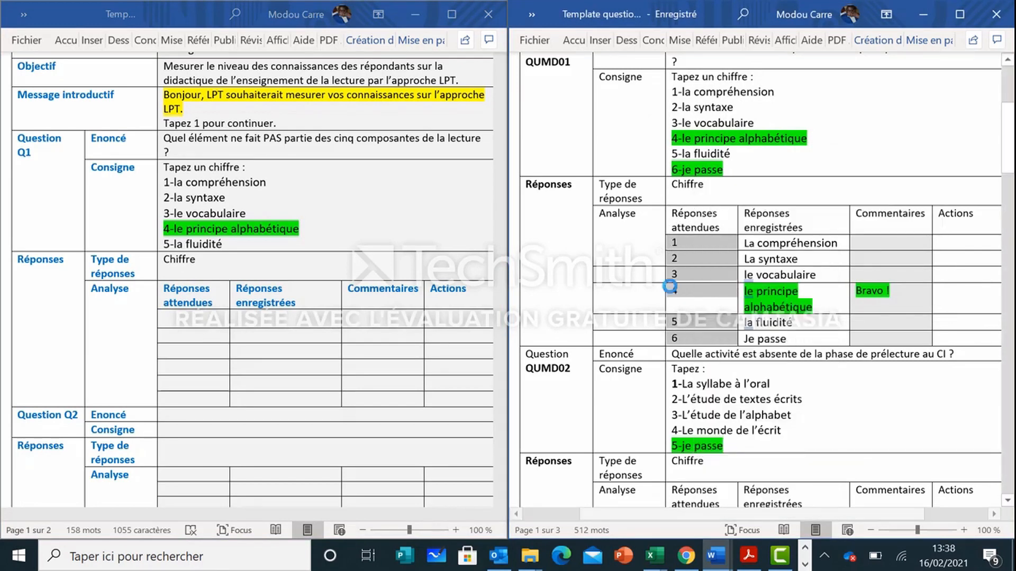
click(175, 319)
key(ctrl+v)
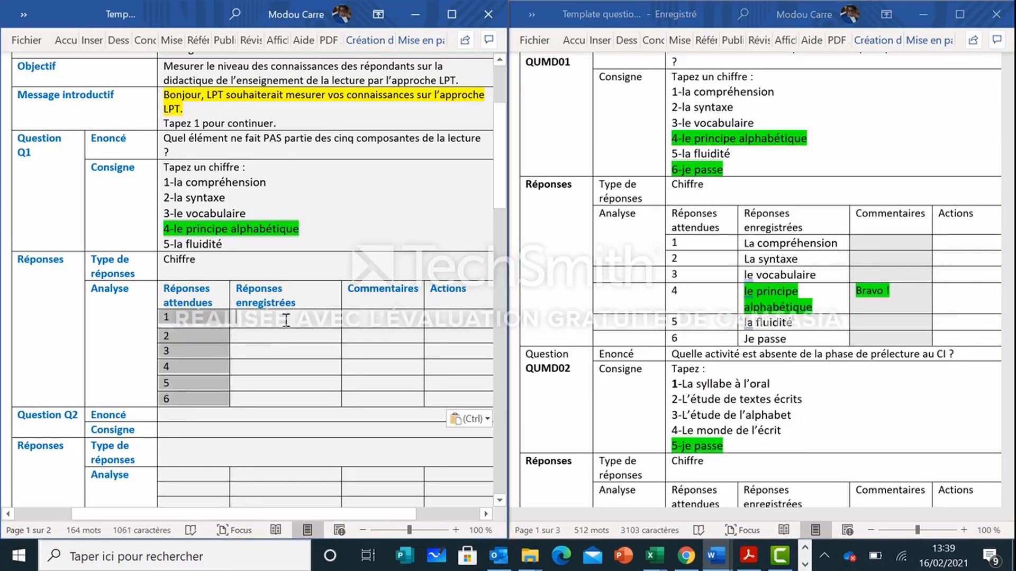
Step: Copy the QUMD01 Réponses enregistrées entries, from "La compréhension" to "Je passe", into the template's Q1 Réponses enregistrées column
click(286, 320)
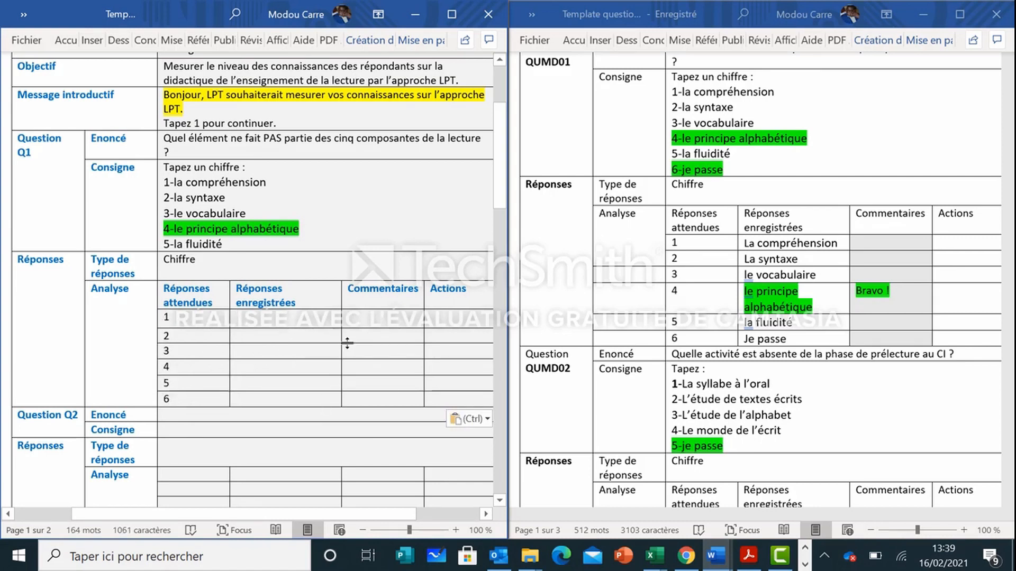
click(747, 243)
drag(747, 242, 778, 339)
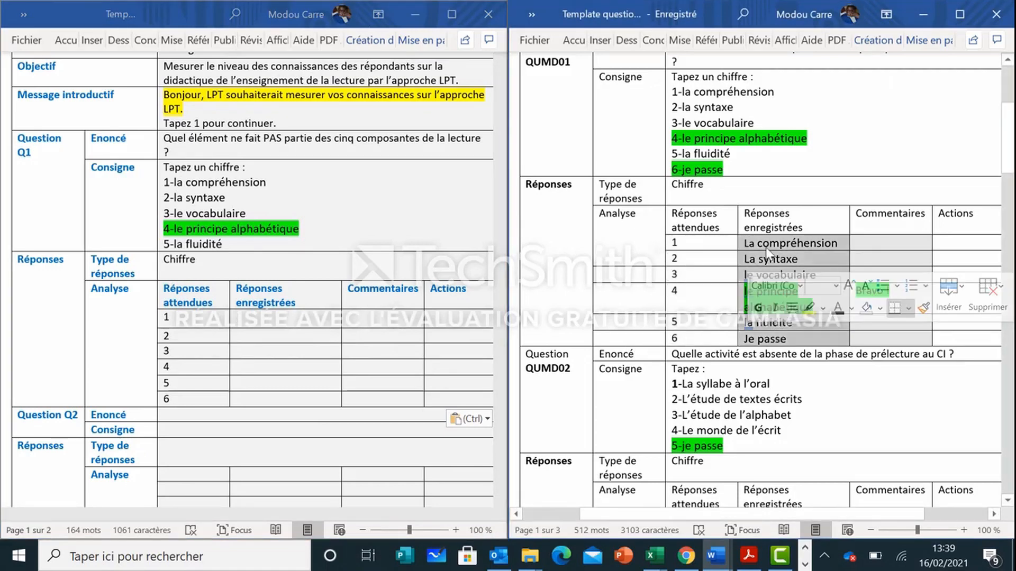
right_click(764, 304)
click(799, 338)
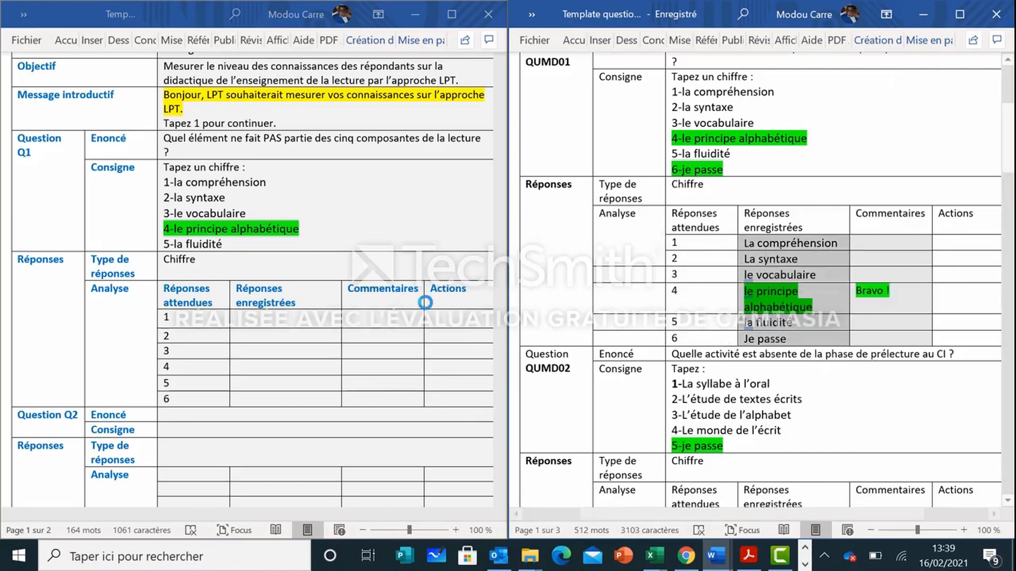
click(299, 317)
drag(299, 317, 294, 400)
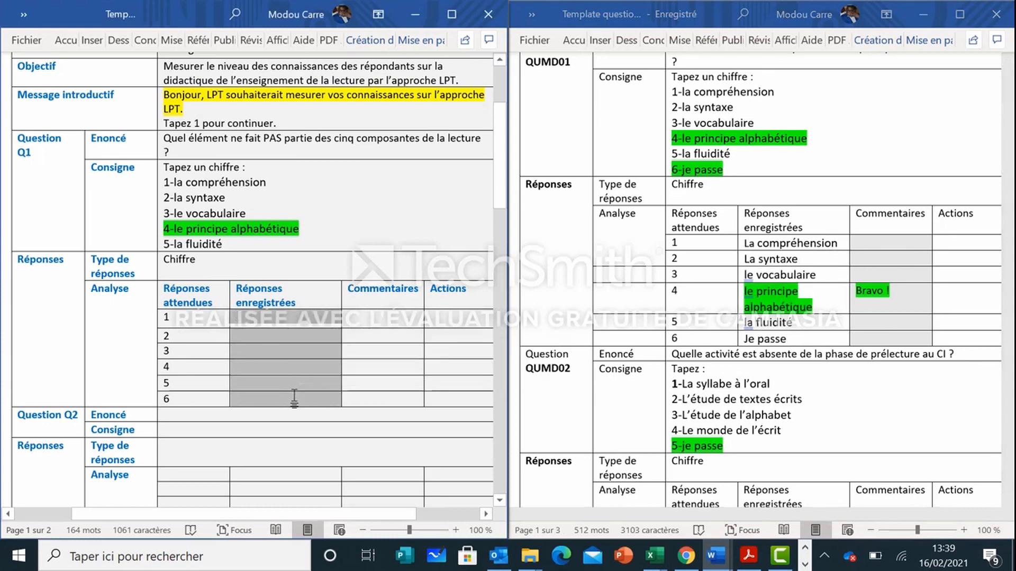
key(ctrl+v)
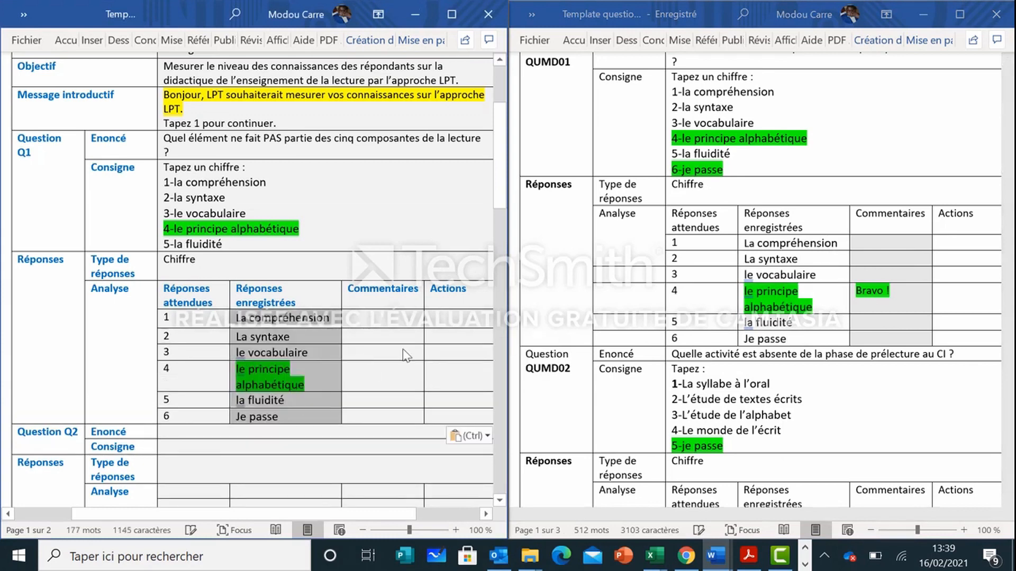
Step: Enter "Bravo !" as the Commentaires text for Q1 answer 4 and set its font colour to black
click(375, 374)
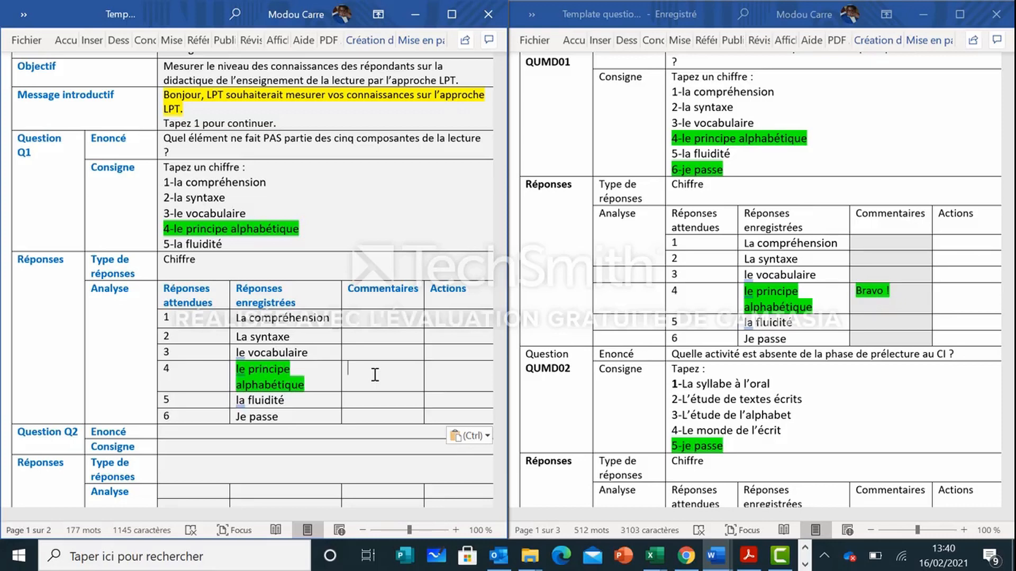
text(Brav)
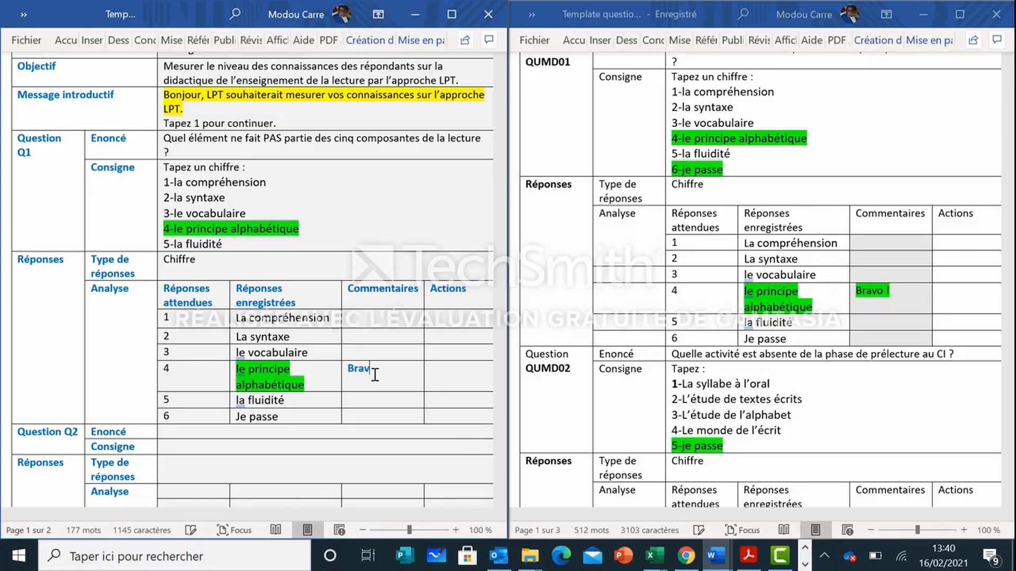
text(o !)
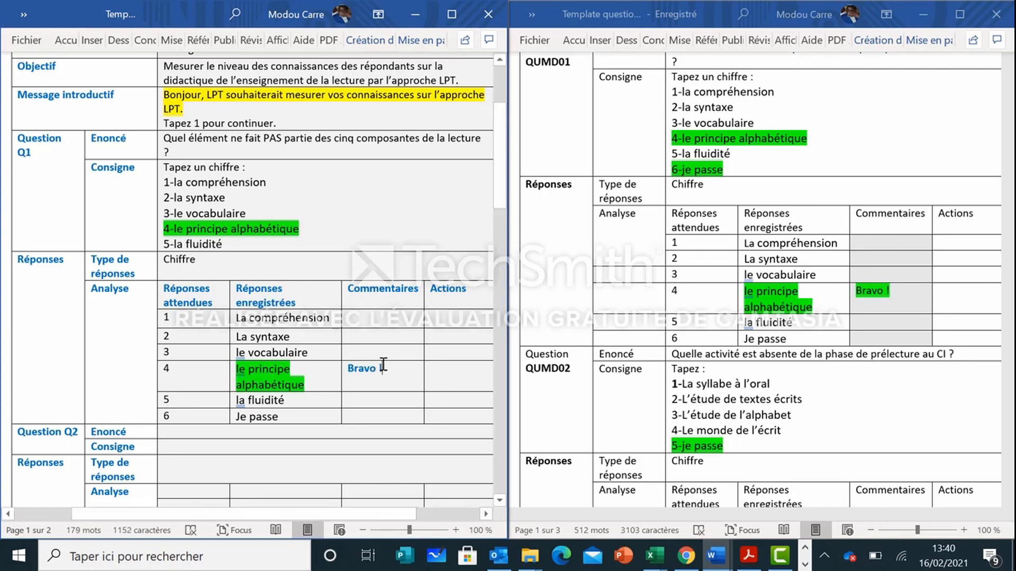
drag(344, 362, 349, 373)
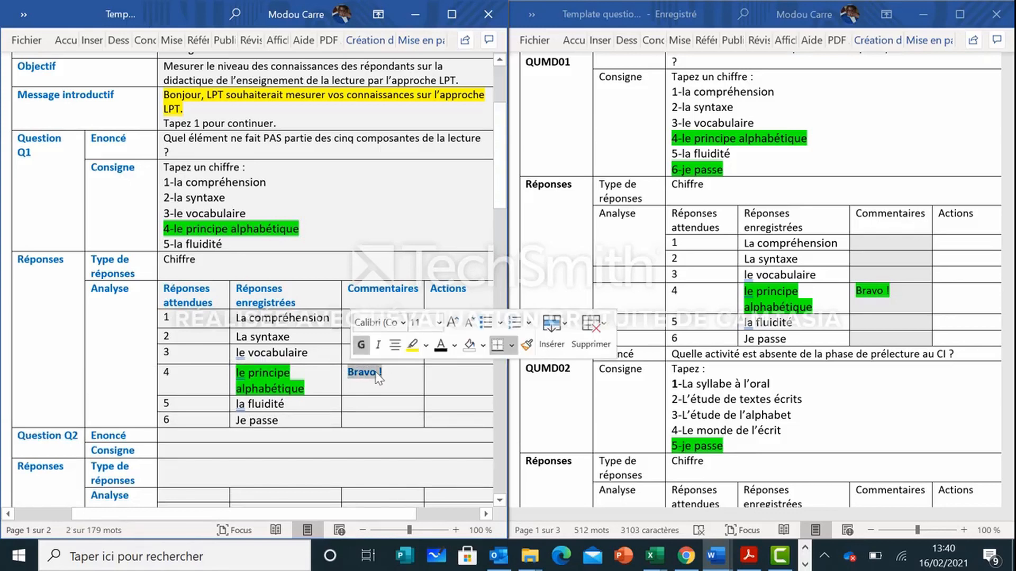
click(440, 346)
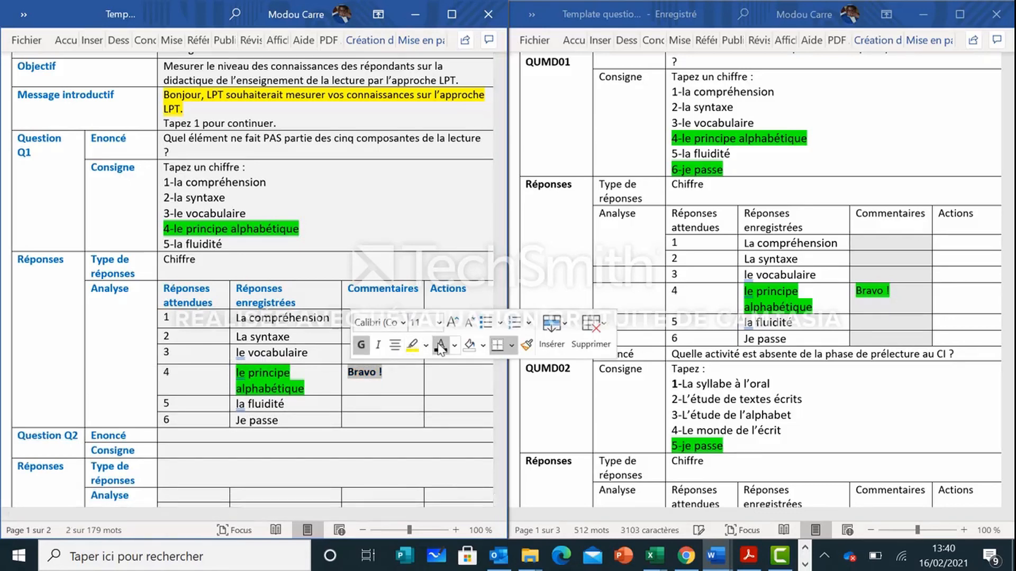
click(403, 377)
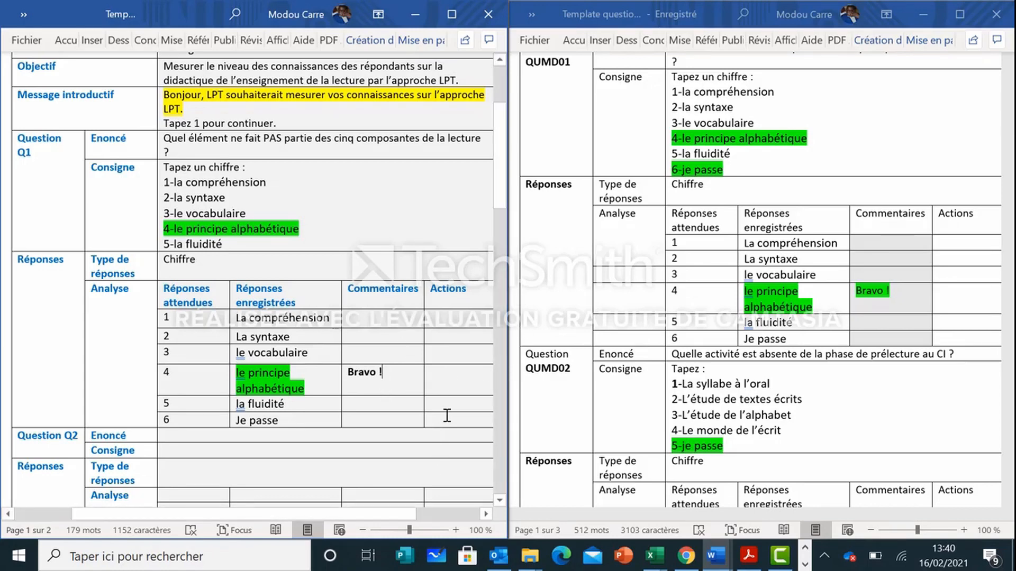
Step: Enter "Passez à la question Q3." as the Actions text for Q1 answer 4 and set its font colour to black
click(453, 367)
text(Pass)
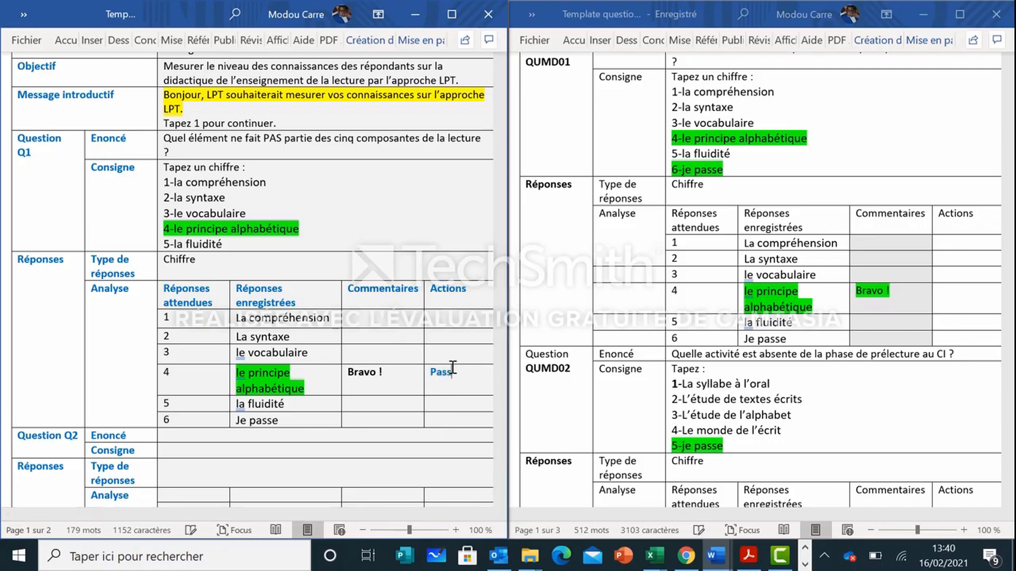
text(ez à la question Q3)
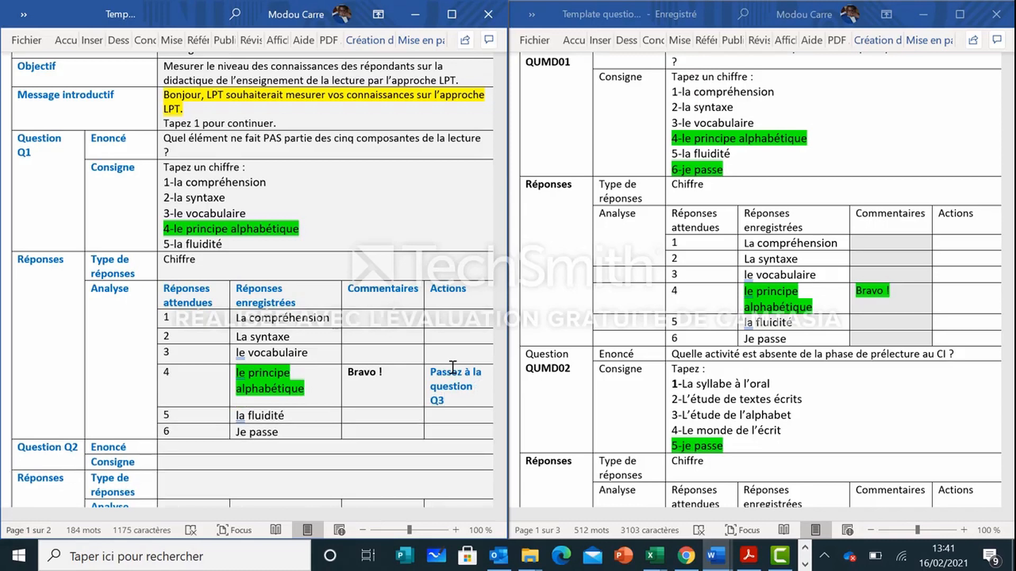
text(.)
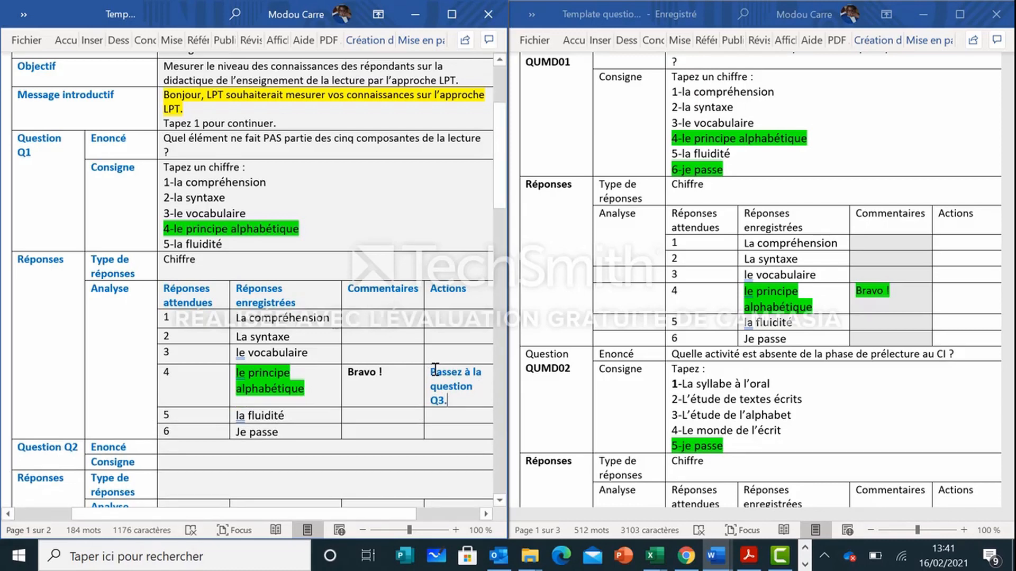
drag(435, 373, 484, 402)
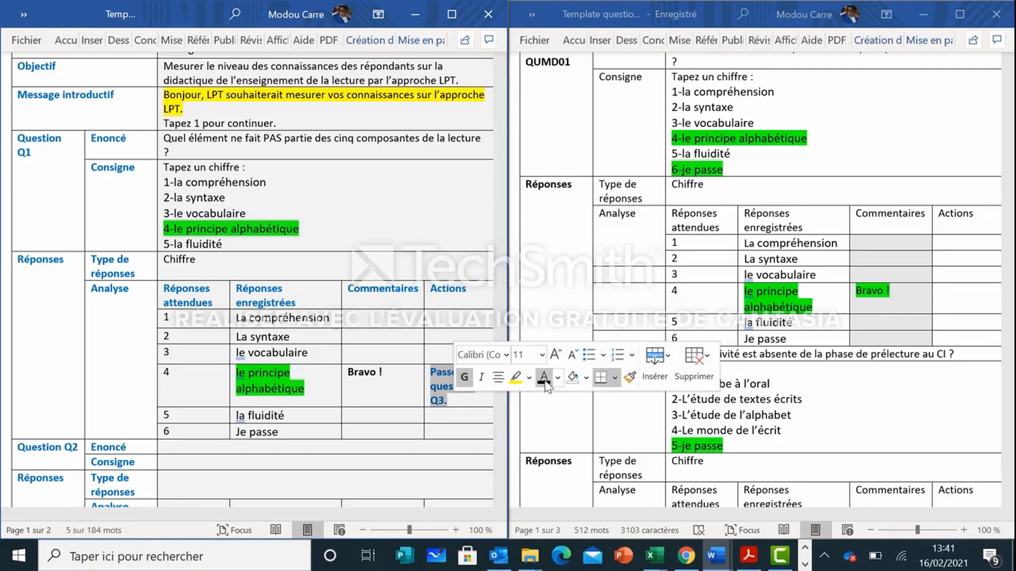
click(468, 406)
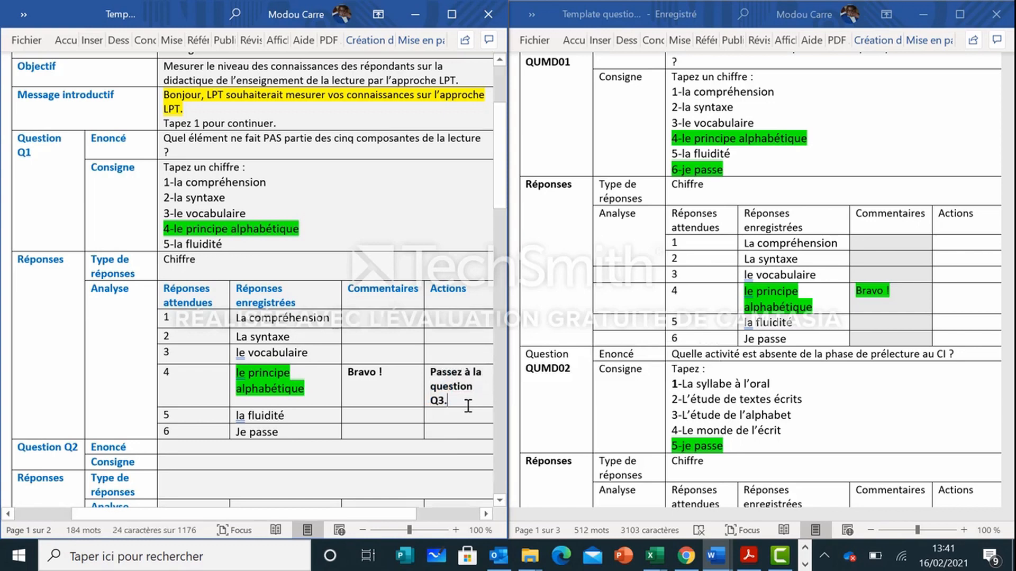